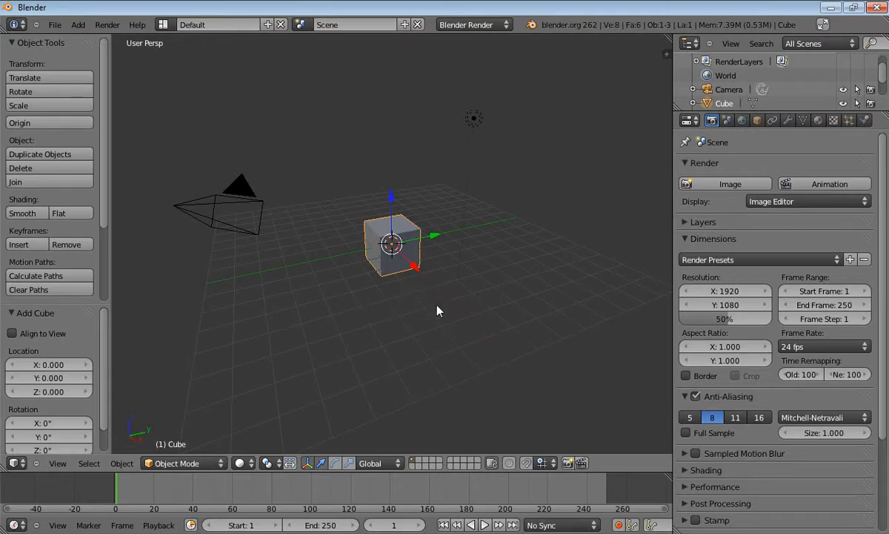
Step: Delete the camera and the lamp from the scene
middle_click_drag(437, 311, 437, 337)
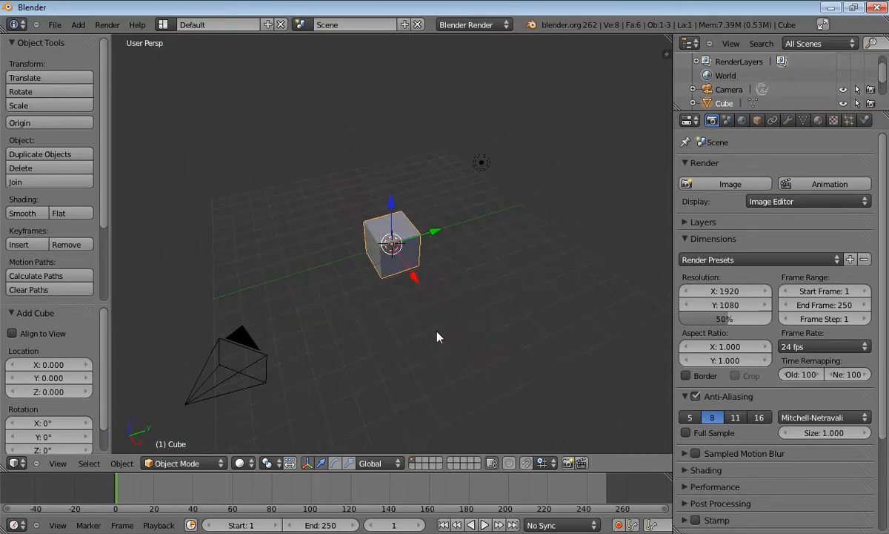
right_click(252, 344)
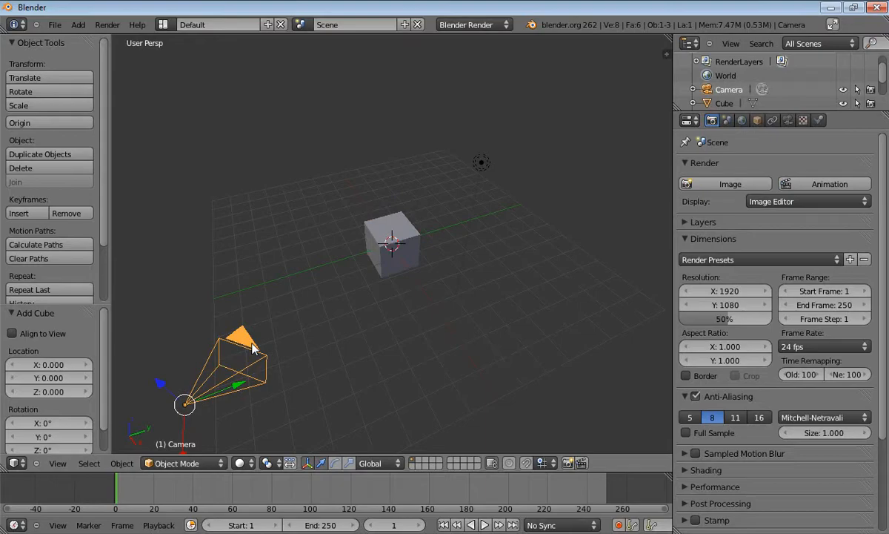
right_click(481, 164, "shift")
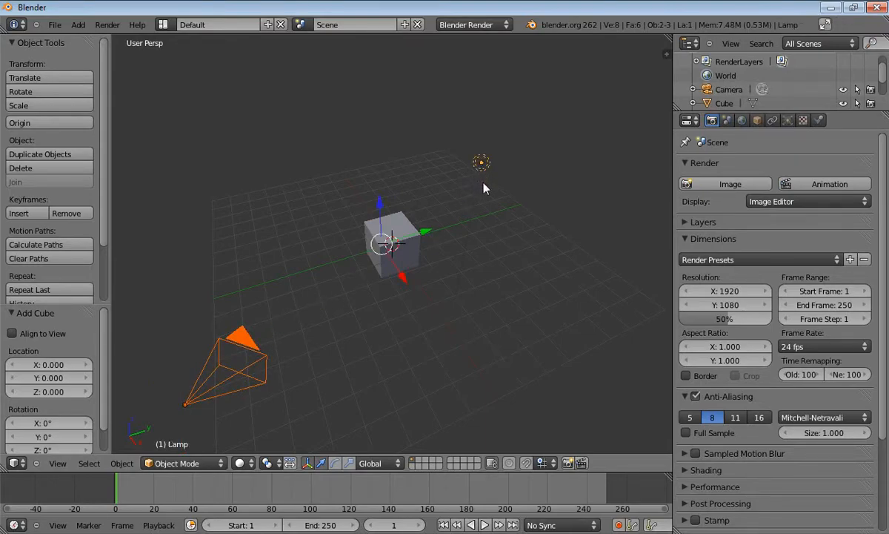
key("x")
left_click(473, 186)
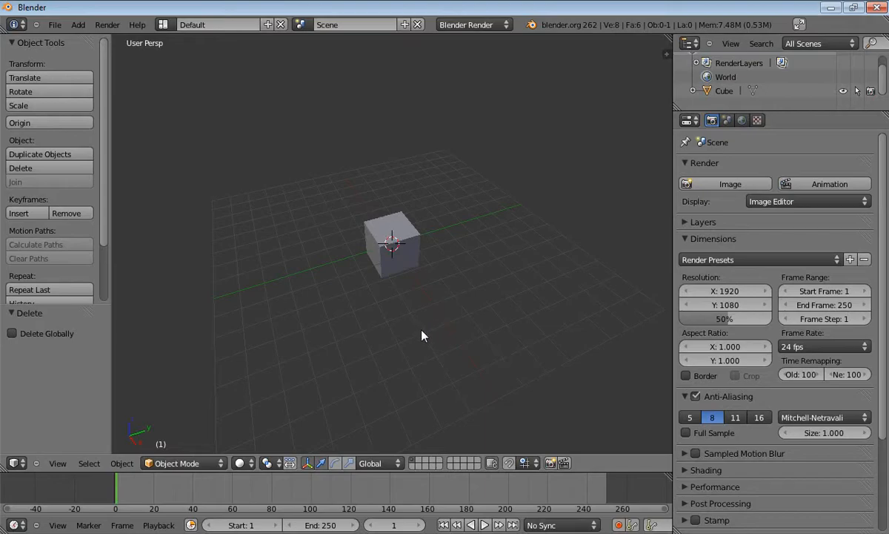
Step: Add a new material to the cube and set its diffuse colour to light green
middle_click_drag(424, 331, 381, 313)
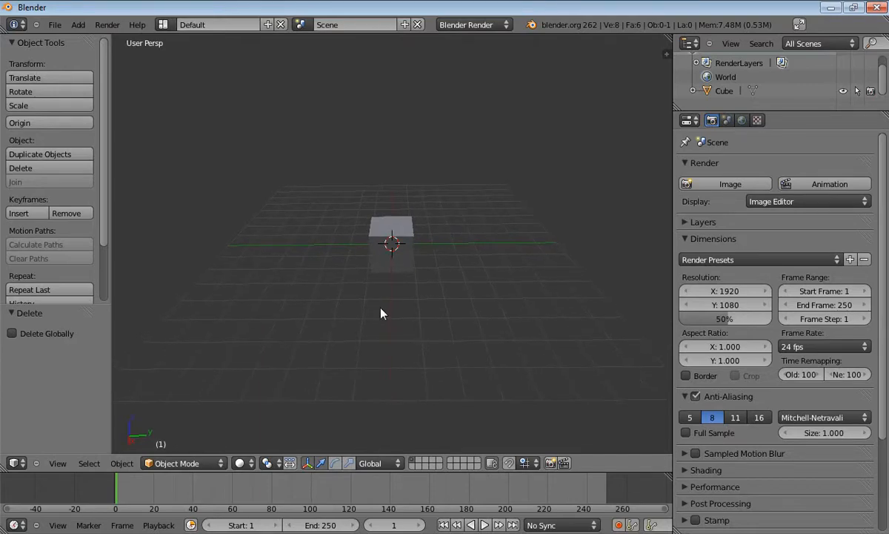
right_click(398, 266)
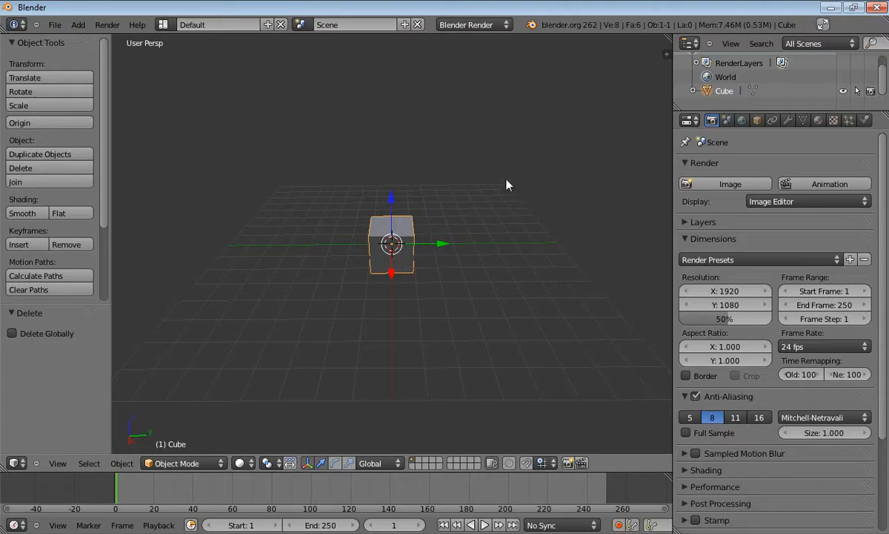
left_click(818, 121)
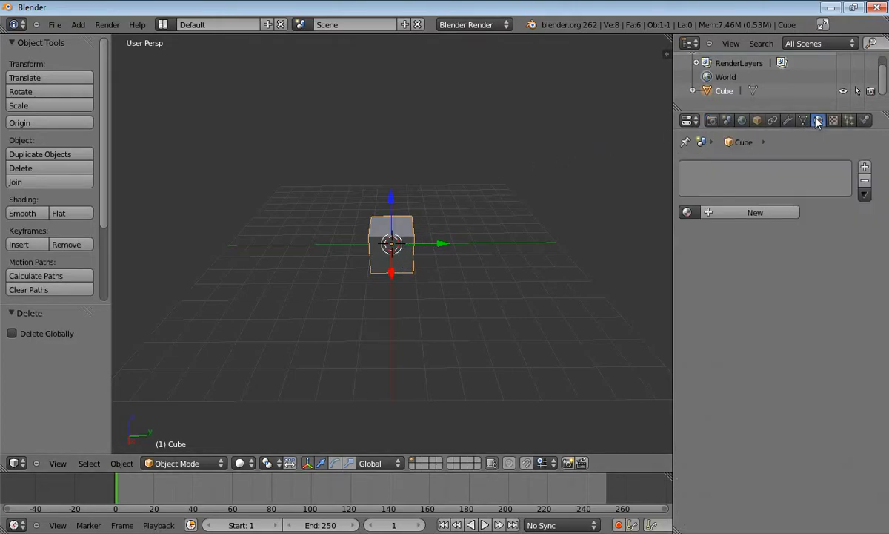
left_click(723, 213)
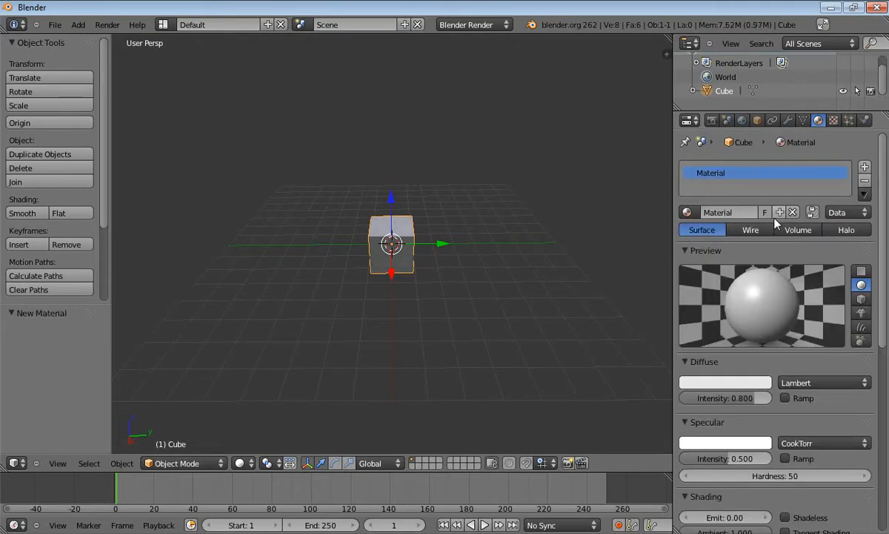
left_click(716, 381)
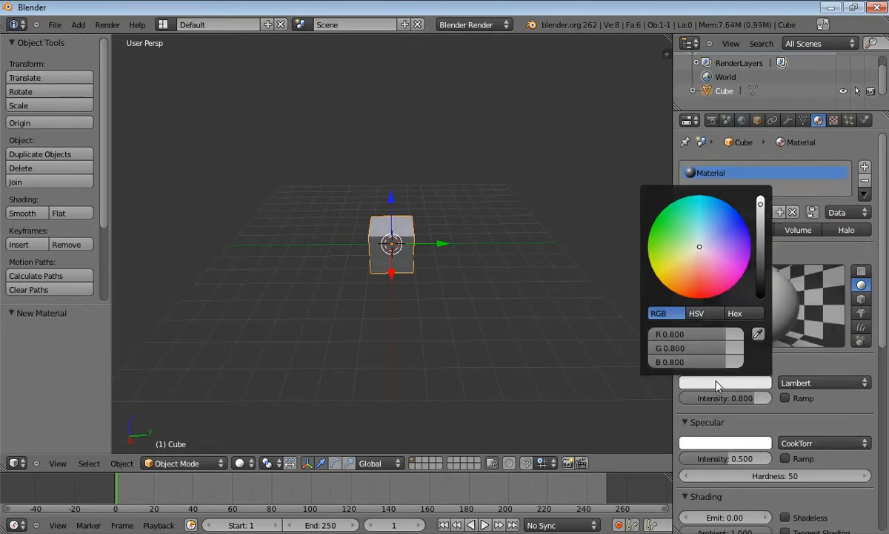
left_click(674, 235)
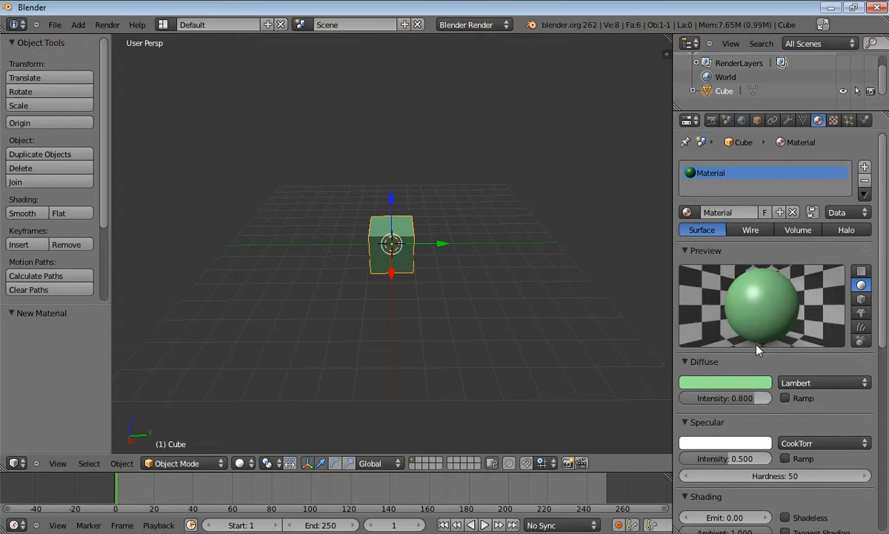
Step: Add a new texture to the cube's material and name it ctext
left_click(835, 120)
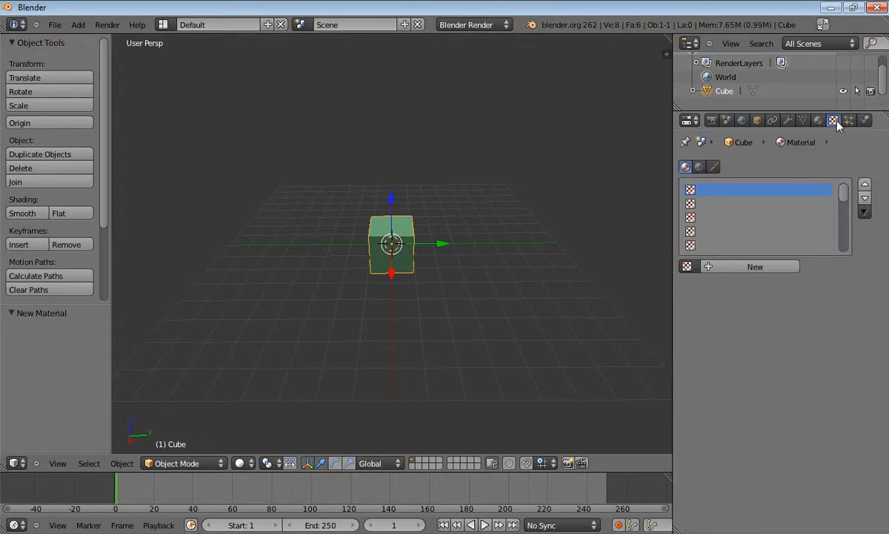
left_click(752, 267)
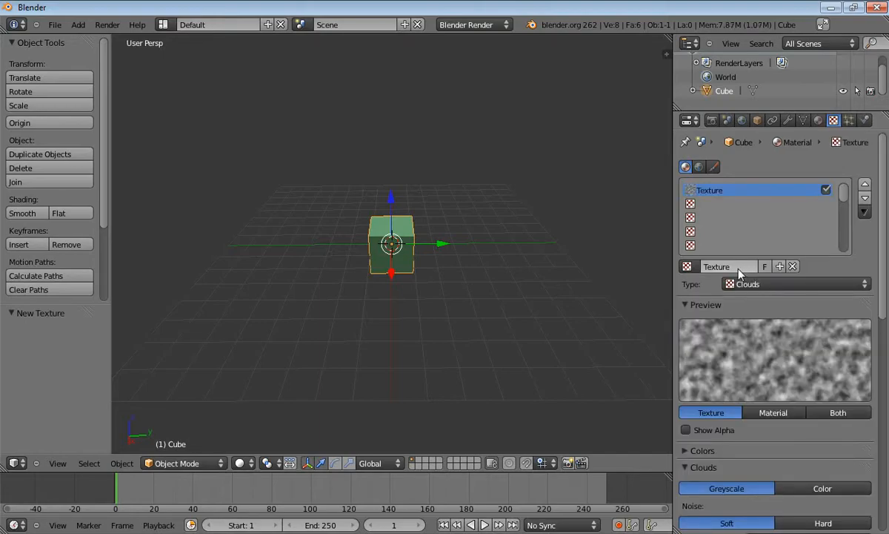
left_click(740, 269)
type("ctext")
key("Return")
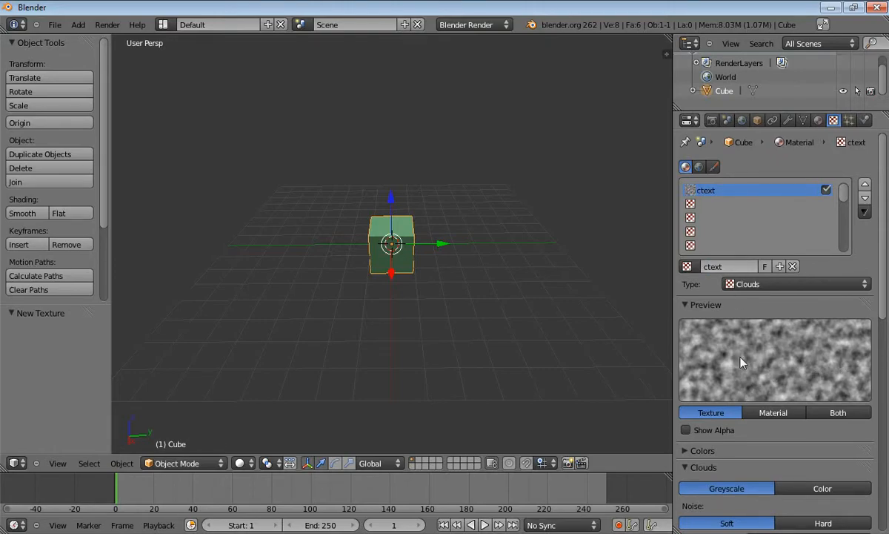
Step: Preview the textured material on a flat plane and then on a cube
left_click(820, 123)
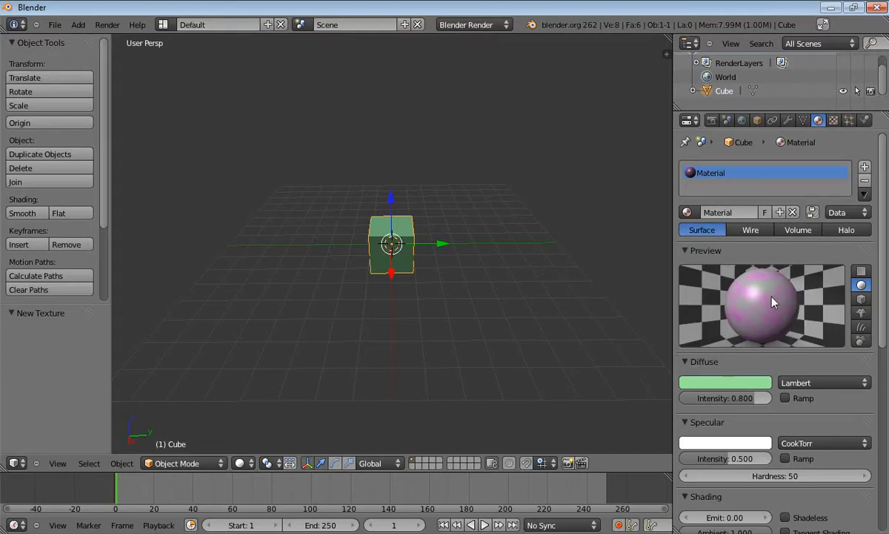
left_click(862, 271)
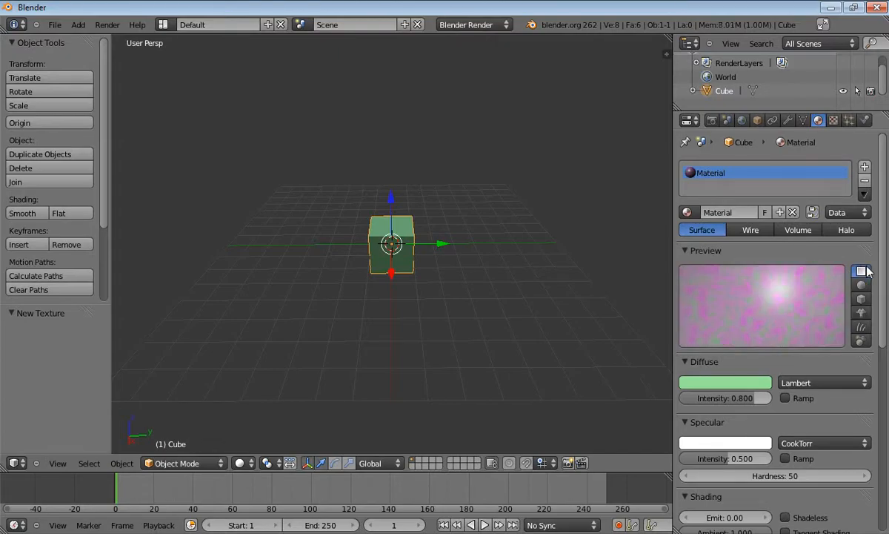
left_click(865, 298)
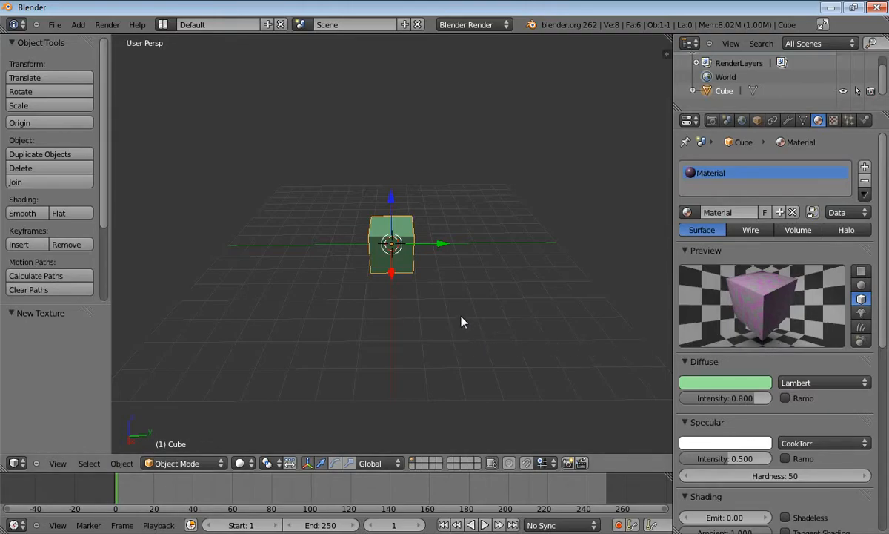
Step: Rename the material as cube and assign it to the whole mesh in Edit Mode, then return to Object Mode
key("Tab")
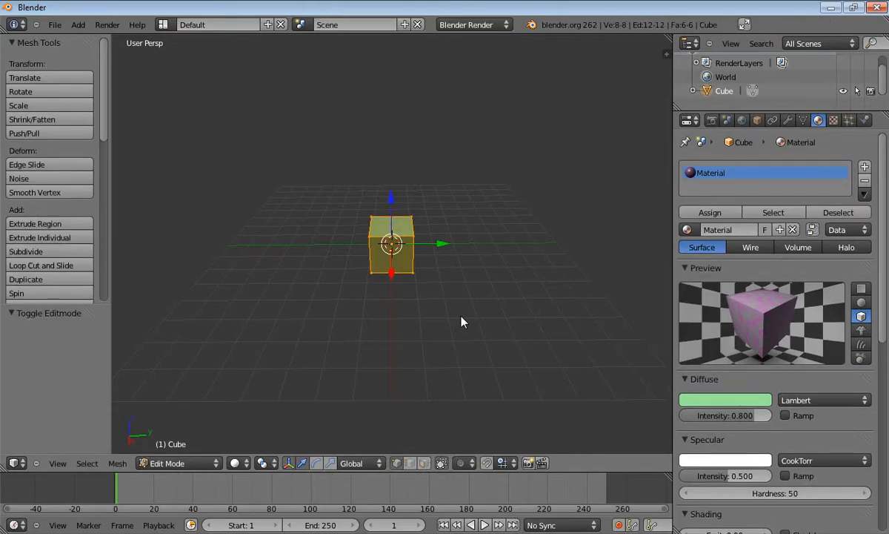
left_click(776, 214)
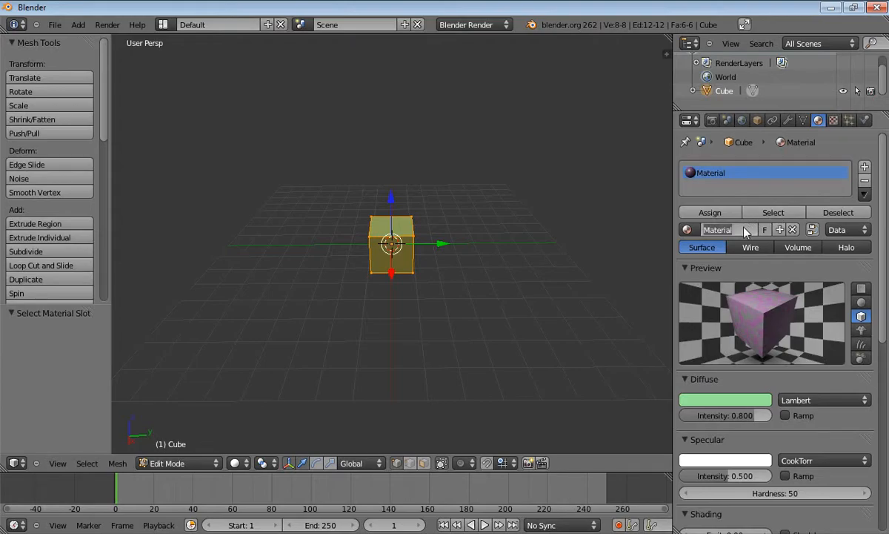
left_click(746, 232)
type("cube")
key("Return")
left_click(726, 214)
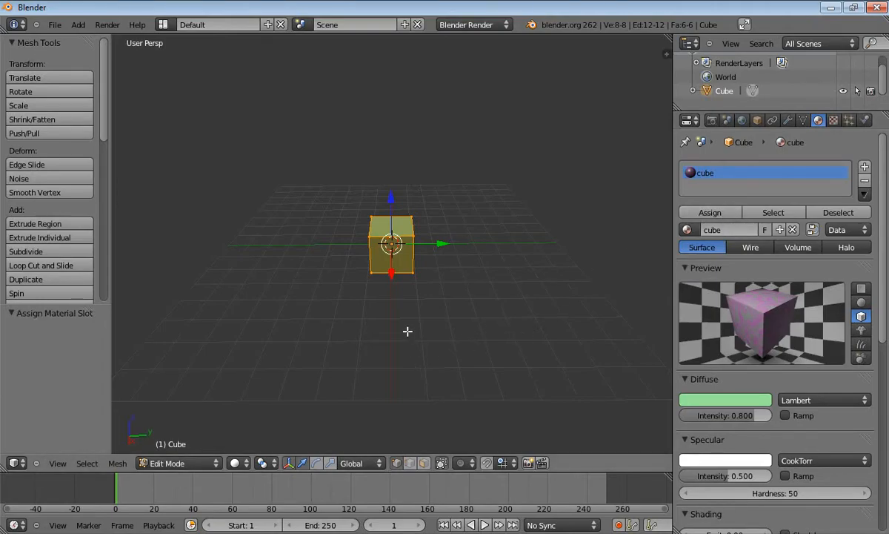
key("Tab")
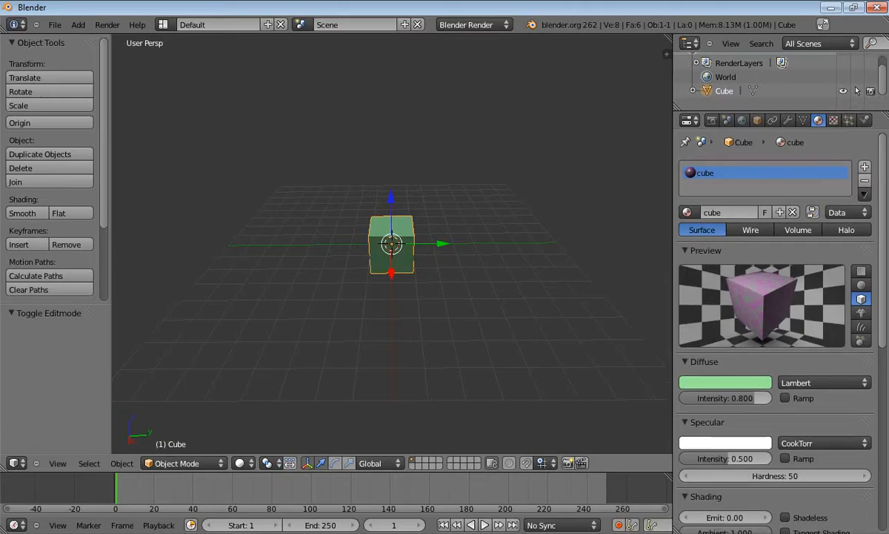
Step: Set the viewport shading to Texture and widen the 3D view by narrowing the properties area
left_click(245, 463)
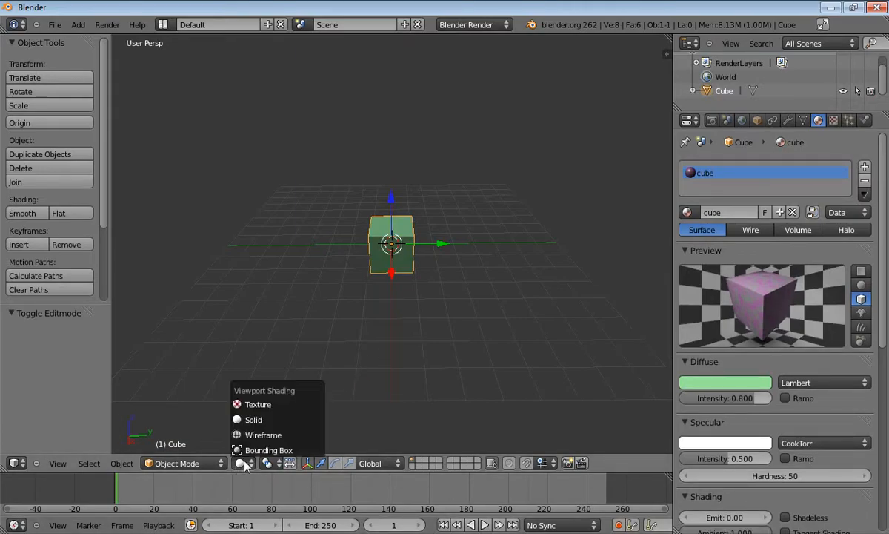
left_click(256, 405)
middle_click_drag(408, 375, 352, 370)
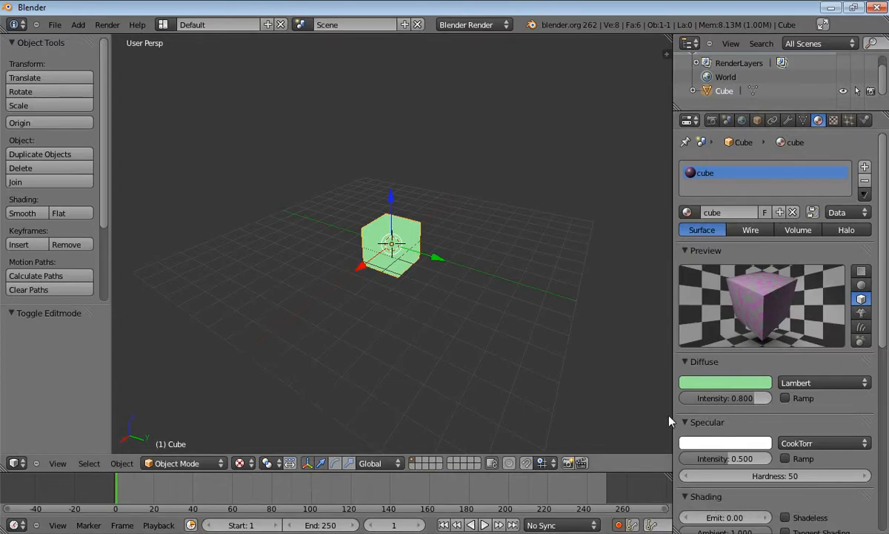
left_click_drag(671, 416, 784, 414)
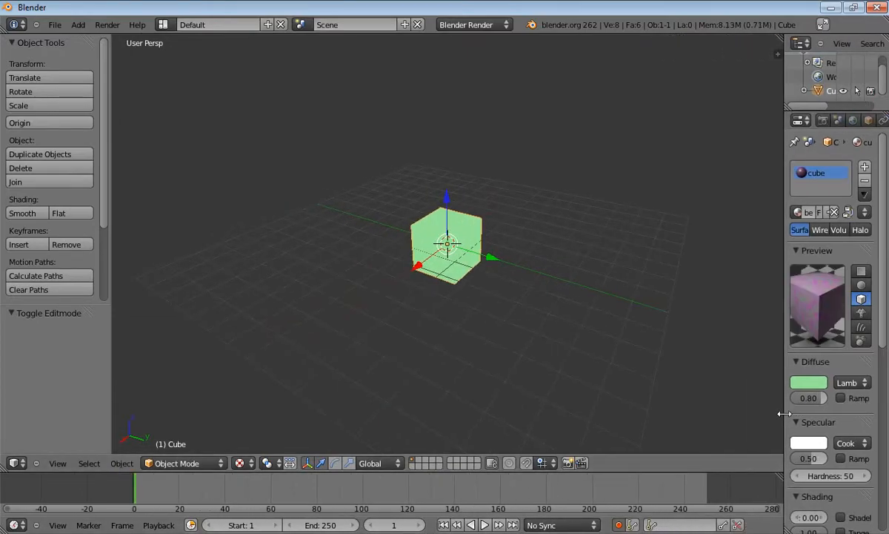
Step: Keyframe the cube's starting pose at frames 1 and 40 with the LocRotScale keying set
left_click(667, 527)
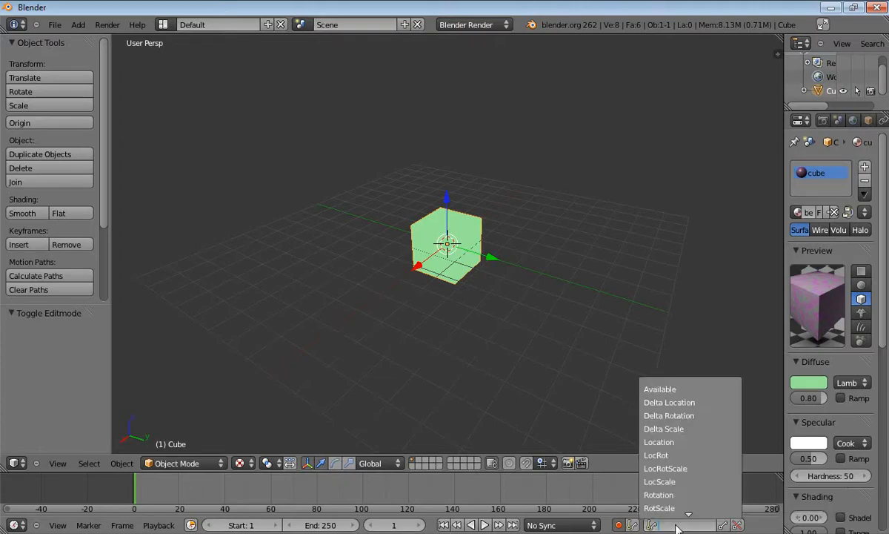
left_click(687, 467)
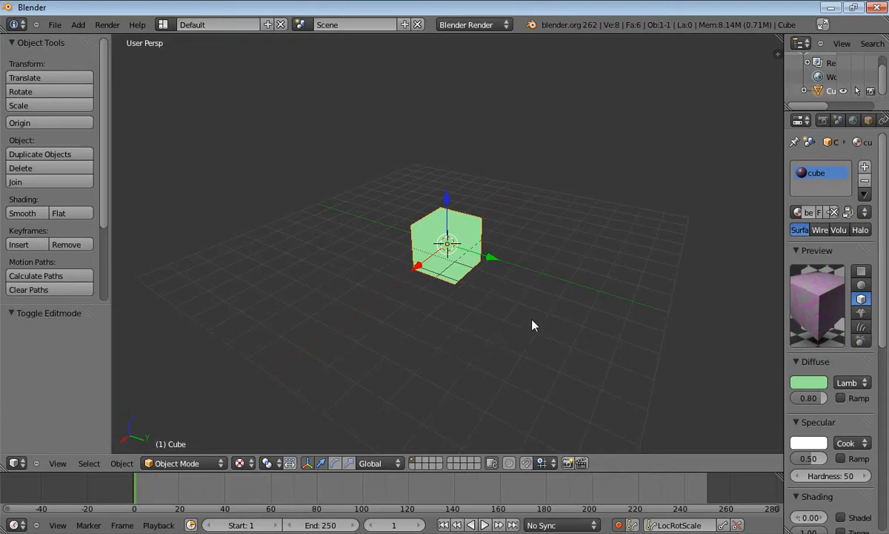
key("i")
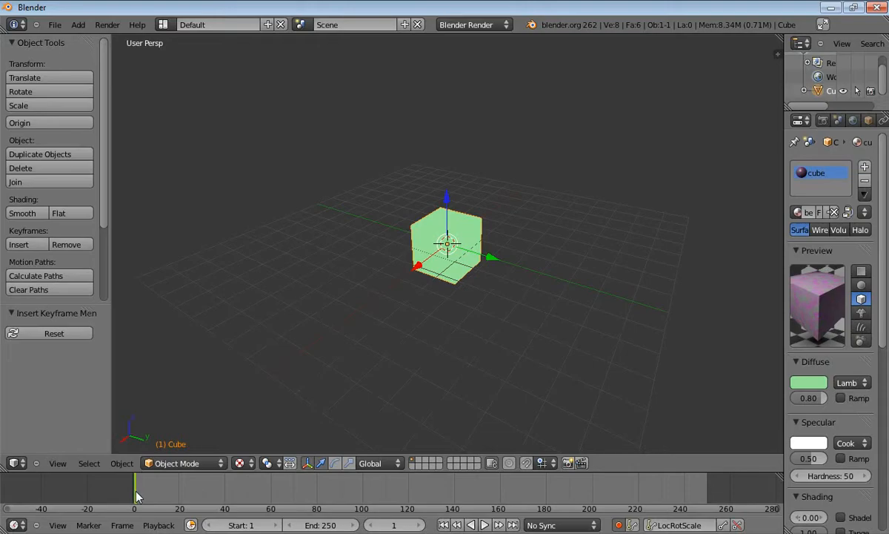
left_click(223, 495)
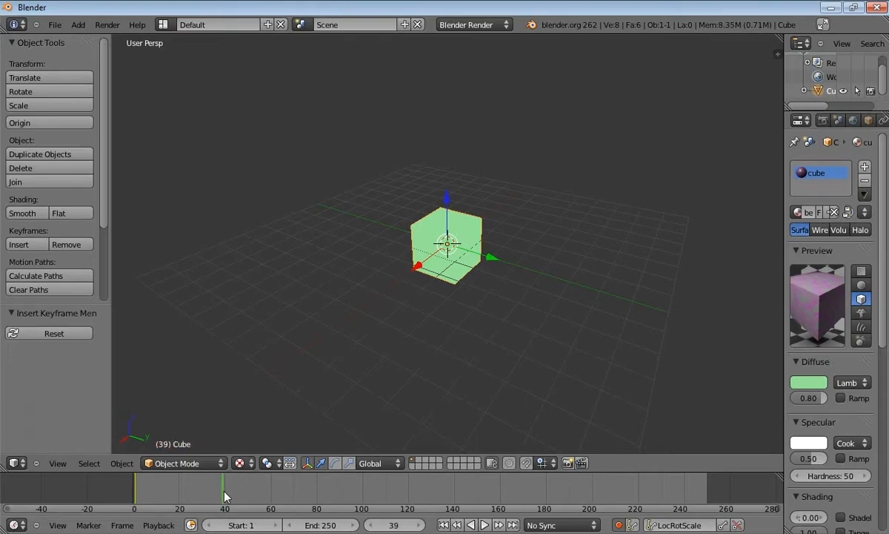
left_click_drag(225, 495, 226, 489)
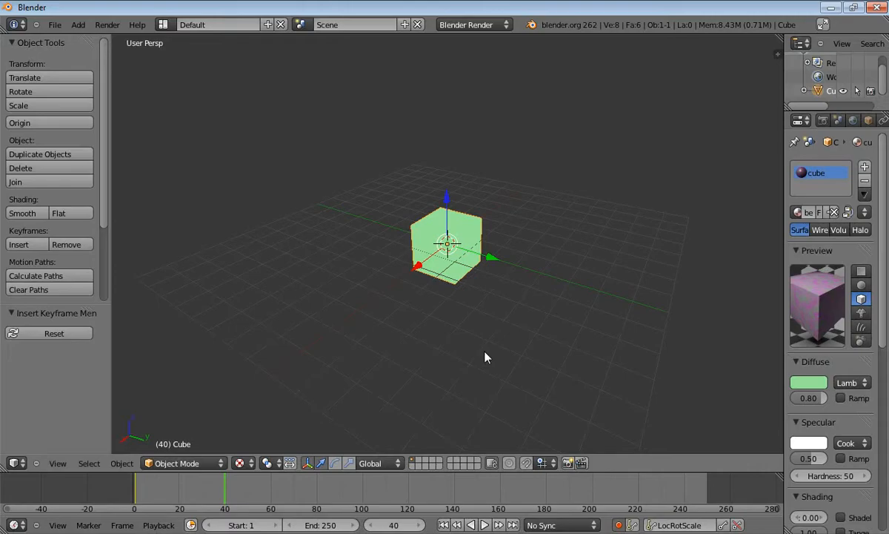
key("i")
Step: At frame 10, move the cube about 6.37 units along X and insert a keyframe
left_click(156, 492)
left_click_drag(417, 268, 294, 368)
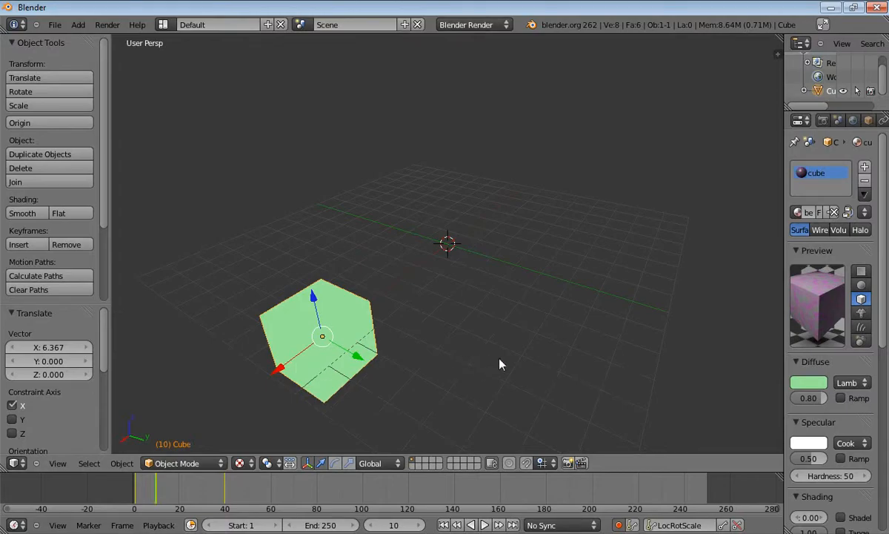
key("i")
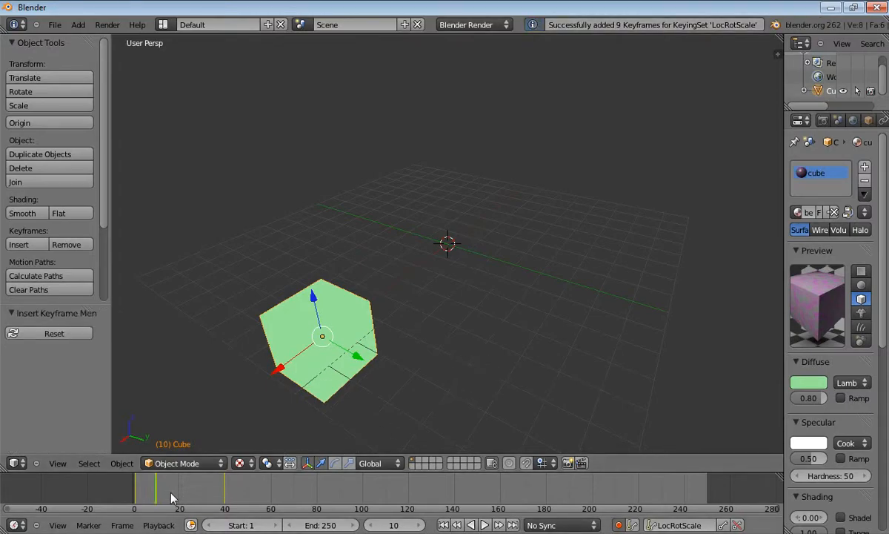
Step: At frame 20, move the cube about 4.1 units up Z, forward along Y and about -7.02 along X, and insert a keyframe
left_click_drag(178, 492, 184, 487)
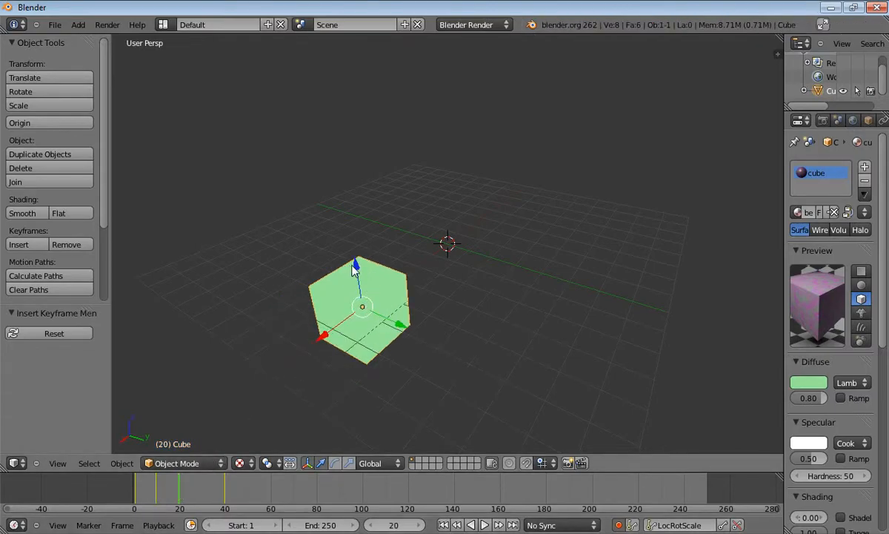
left_click_drag(357, 266, 361, 142)
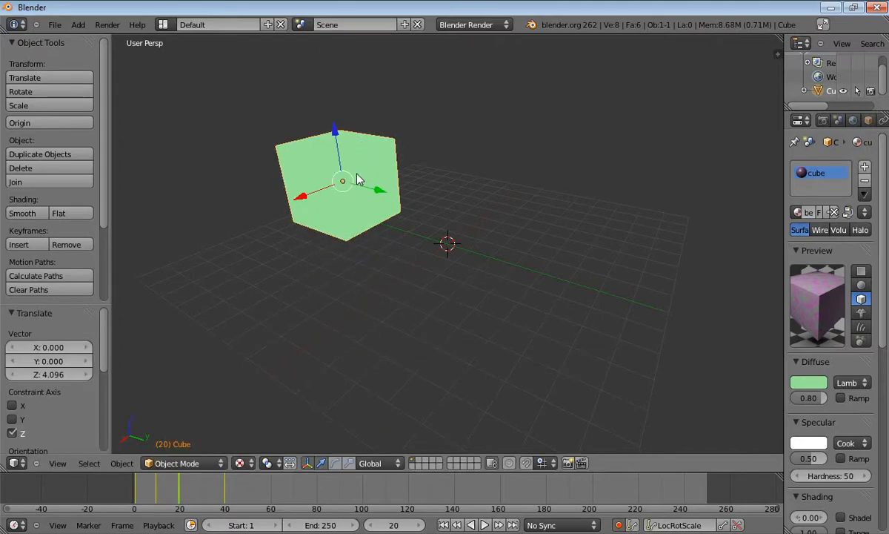
left_click_drag(374, 193, 519, 289)
left_click_drag(463, 236, 564, 165)
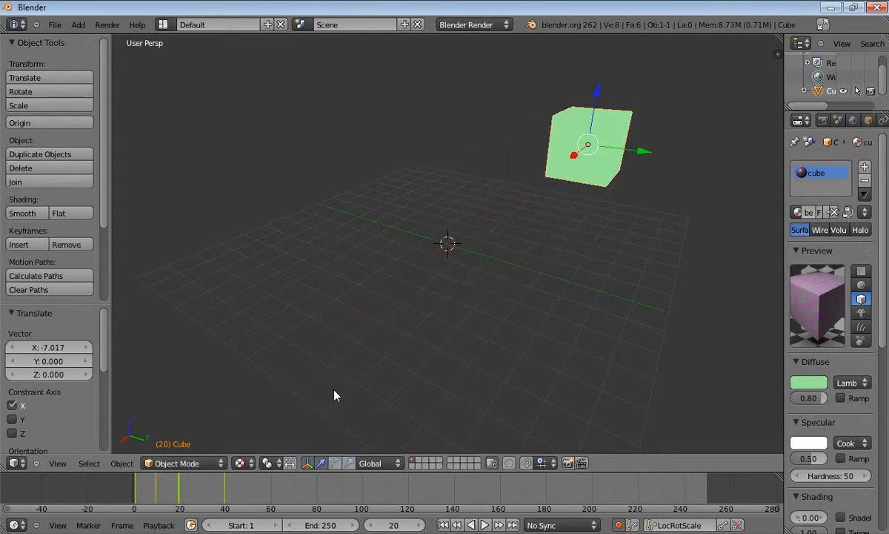
key("i")
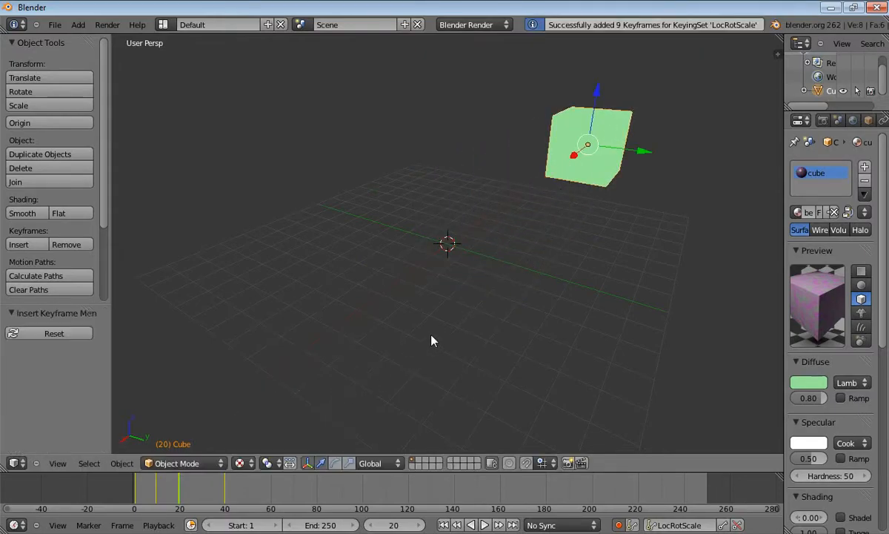
Step: At frame 30, move the cube about -12.18 units along Y, -11.28 along X and -4.52 along Z, and insert a keyframe
left_click(200, 497)
left_click(203, 495)
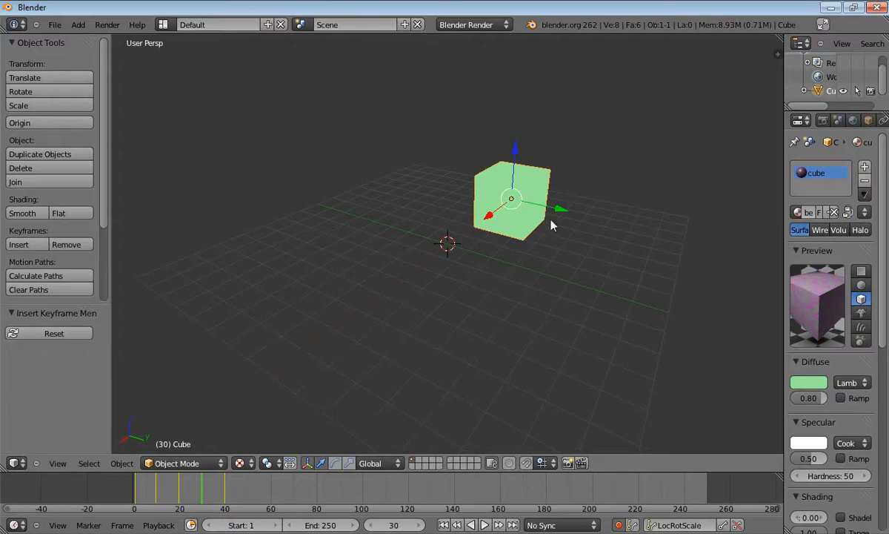
left_click_drag(560, 213, 343, 208)
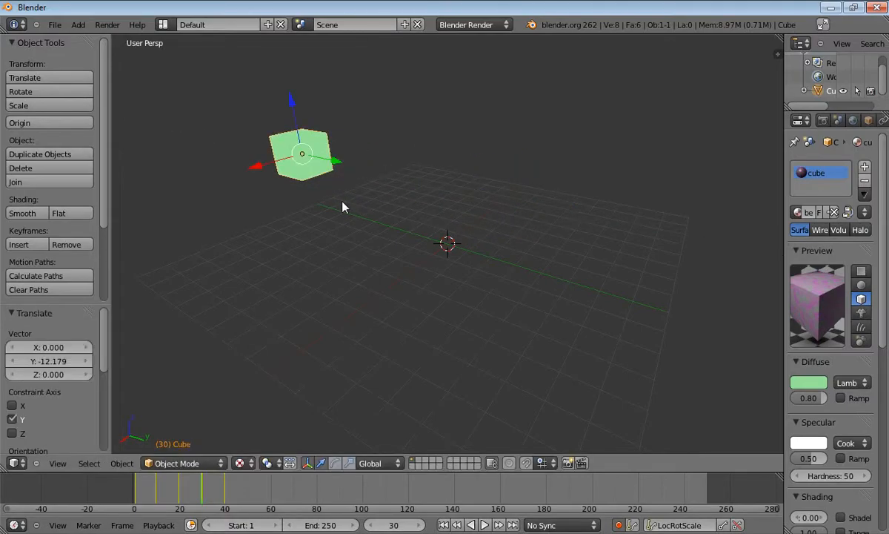
left_click_drag(261, 170, 393, 144)
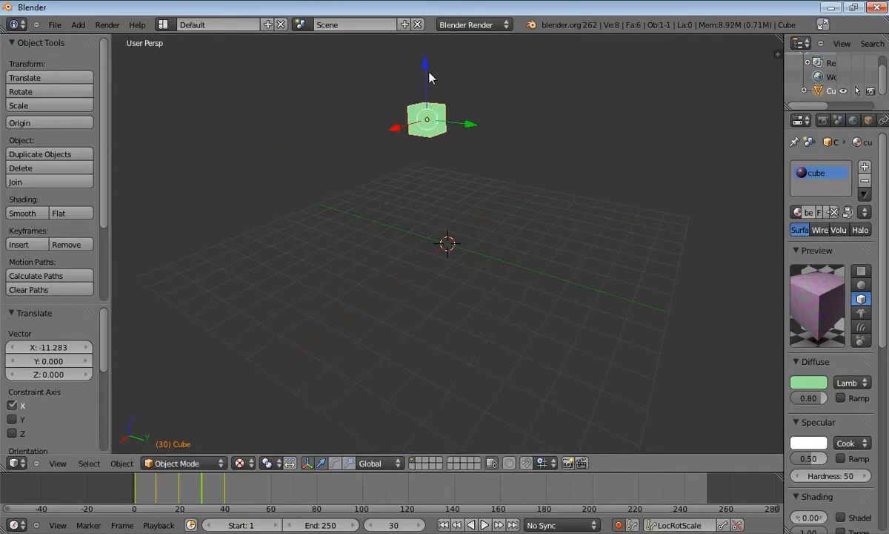
left_click_drag(432, 72, 421, 132)
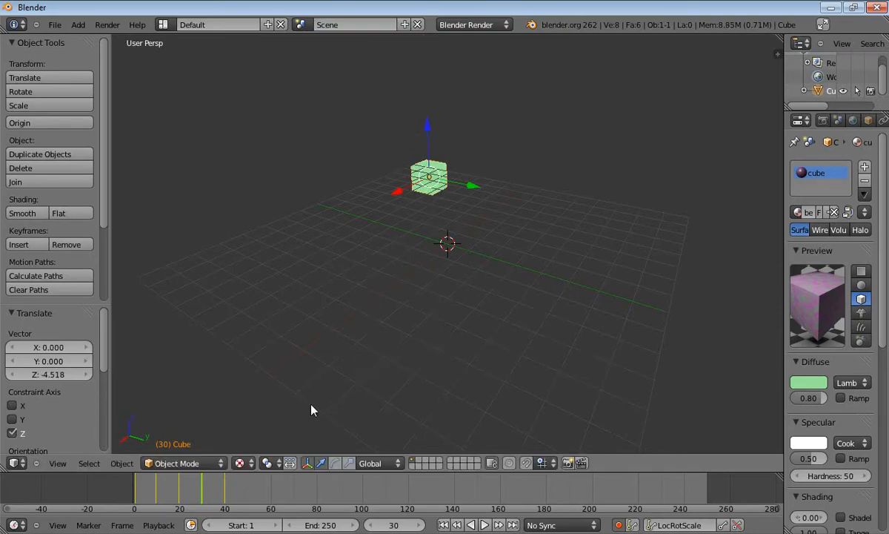
key("i")
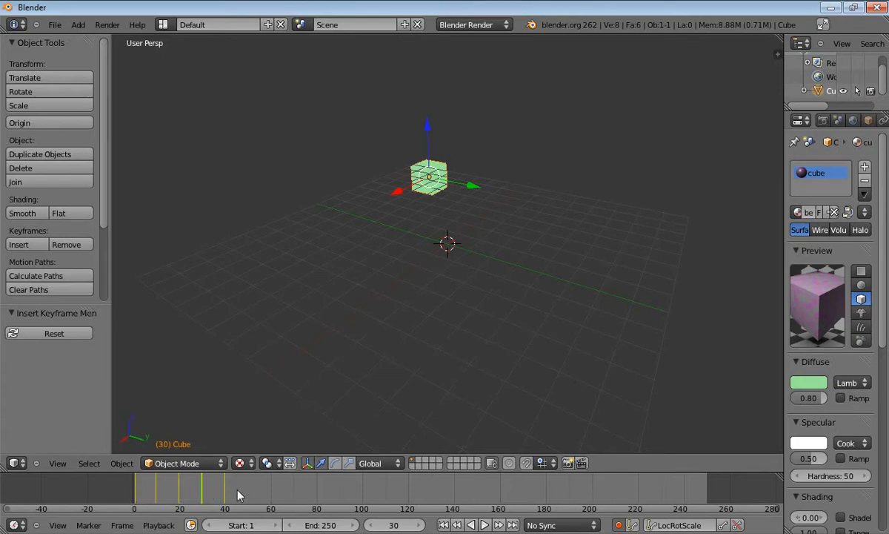
Step: Play the cube's movement animation from frame 1, stop it and return to the first frame
left_click(443, 524)
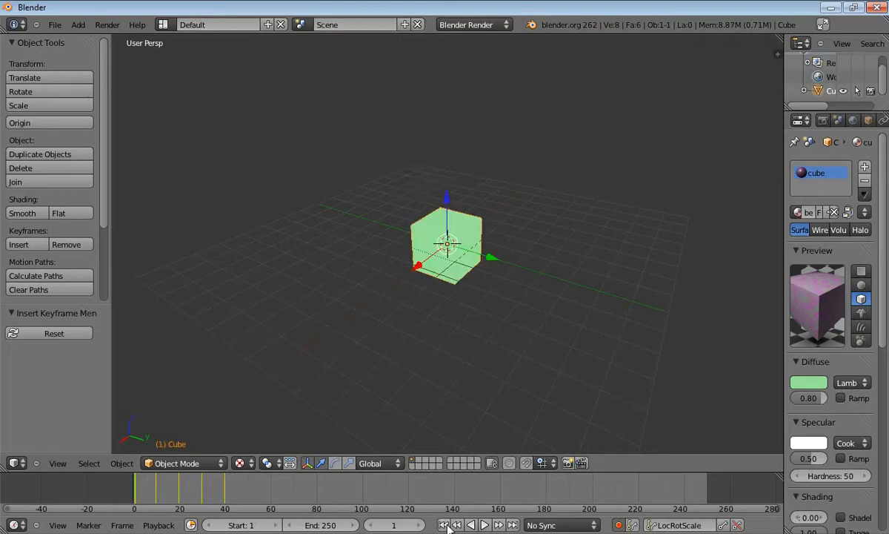
left_click(485, 525)
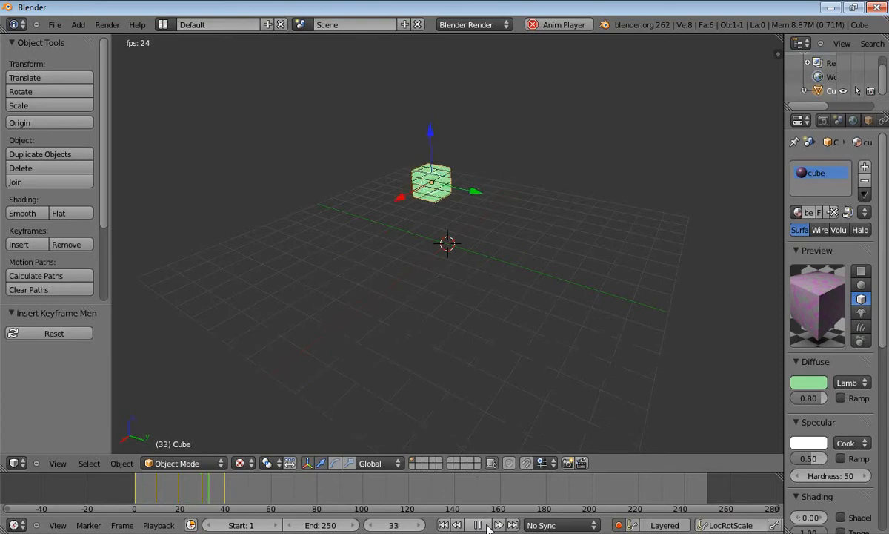
left_click(480, 525)
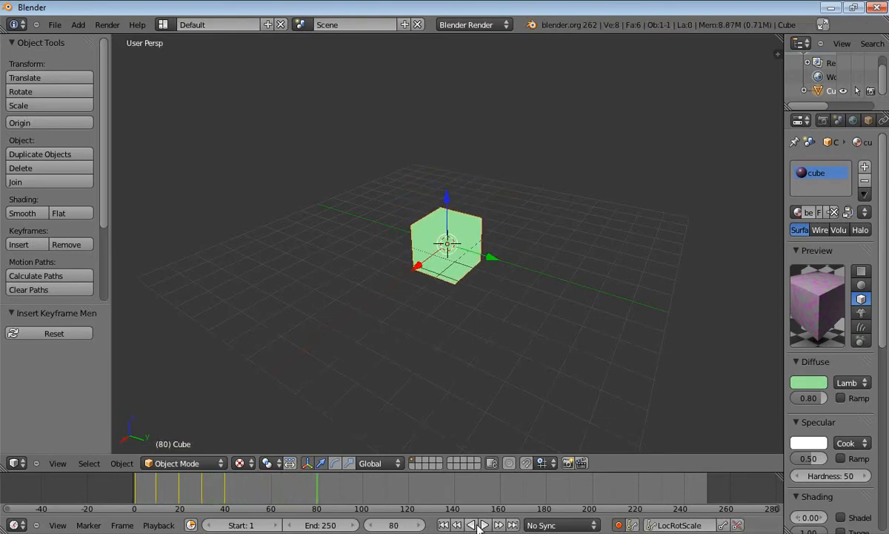
left_click(443, 525)
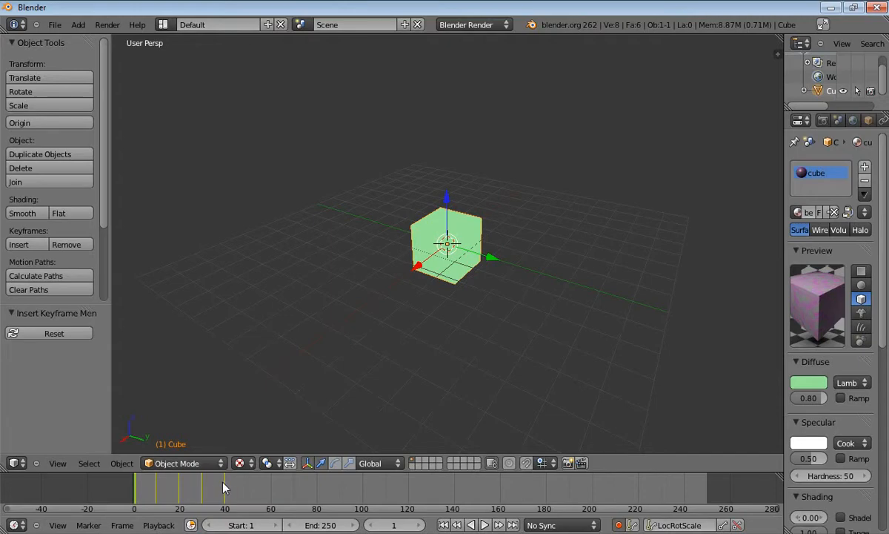
Step: Insert keyframes for the cube's resting pose at frames 60 and 100
left_click(272, 494)
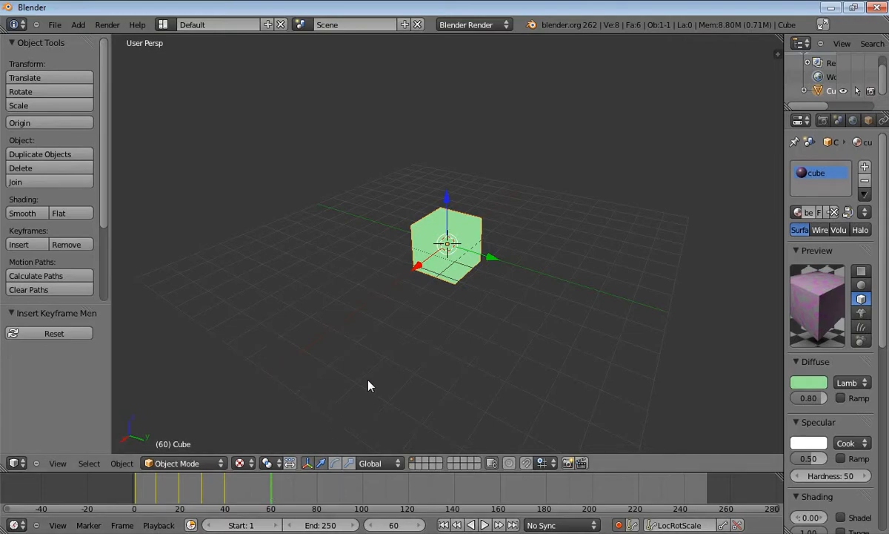
key("i")
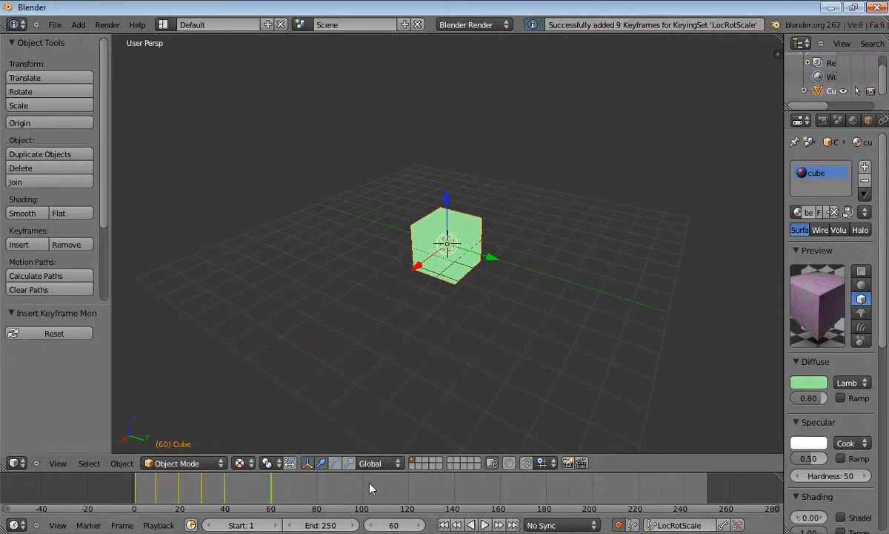
left_click(316, 495)
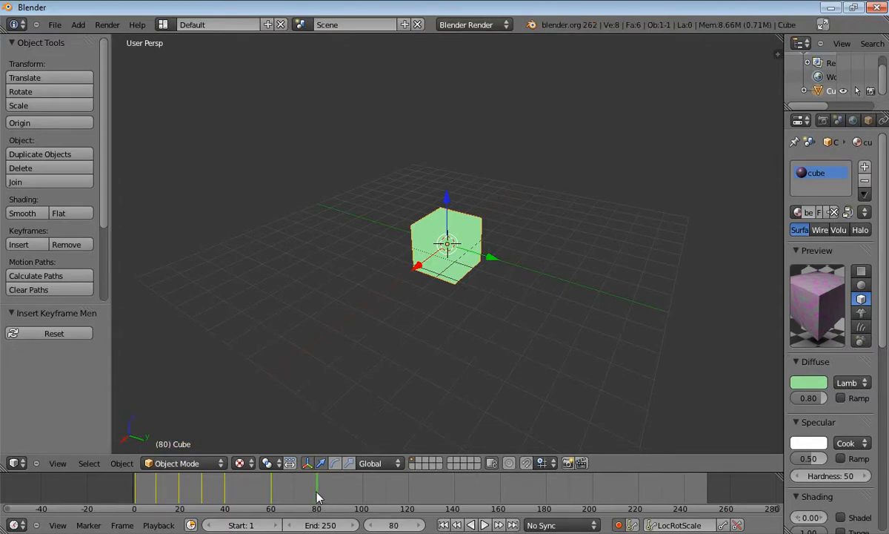
left_click(362, 487)
left_click(365, 487)
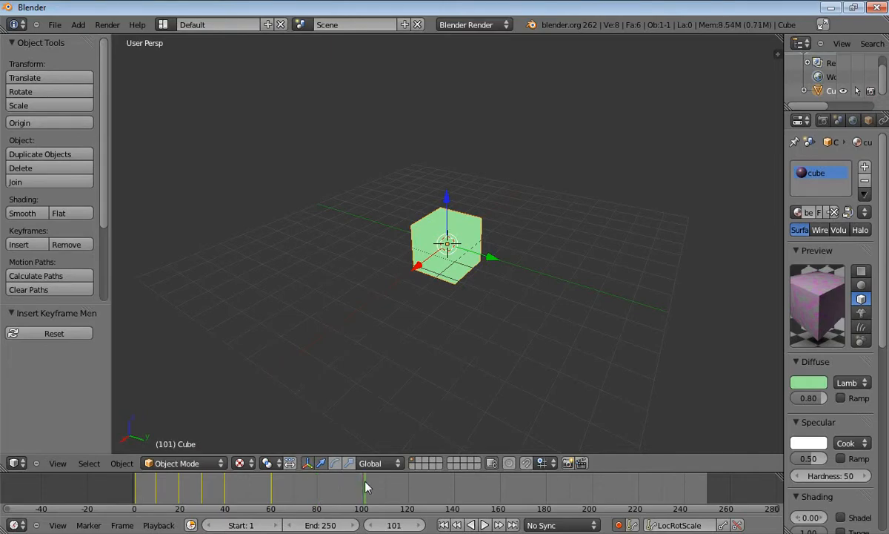
left_click(369, 524)
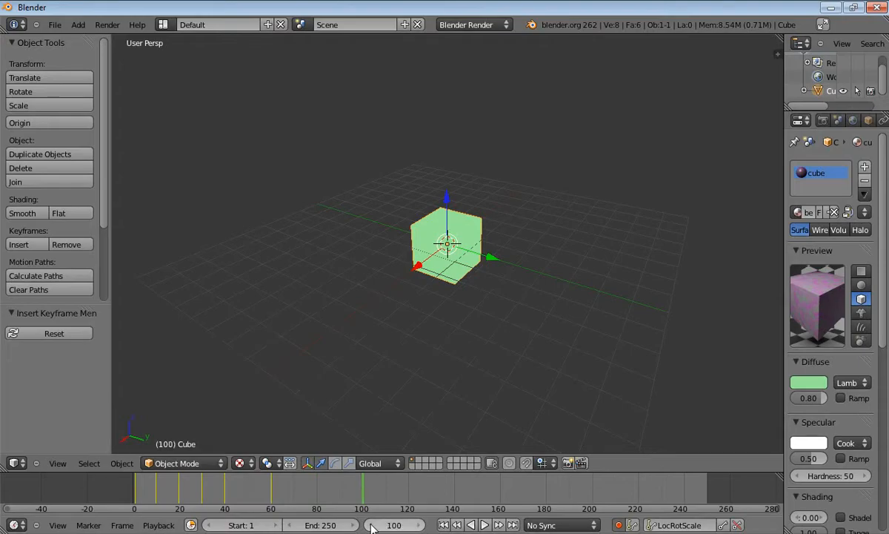
key("i")
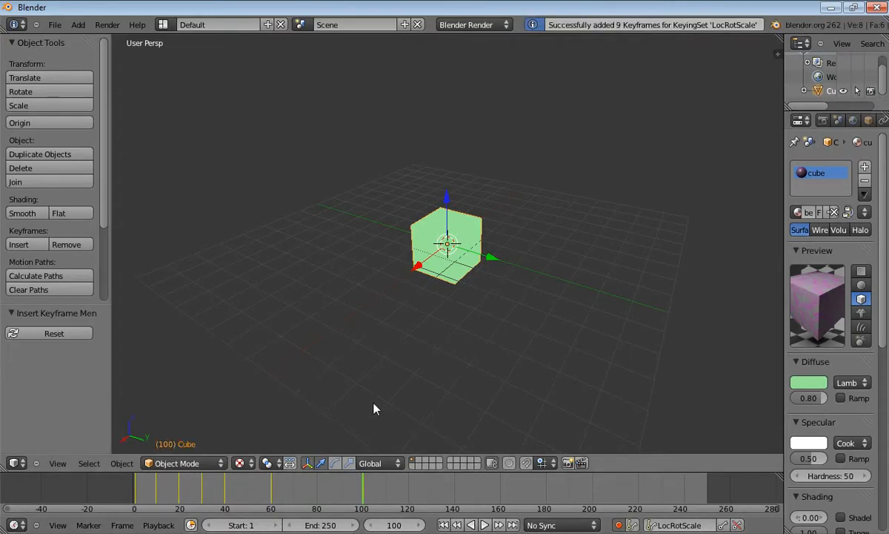
Step: At frame 70, rotate the cube about 50.5° in the current perspective view and insert a keyframe
left_click(293, 490)
left_click(295, 486)
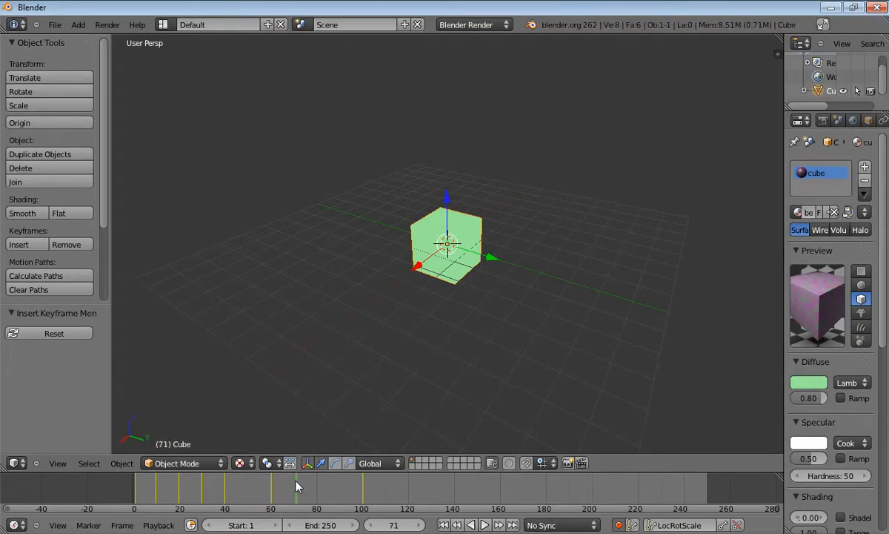
left_click(368, 525)
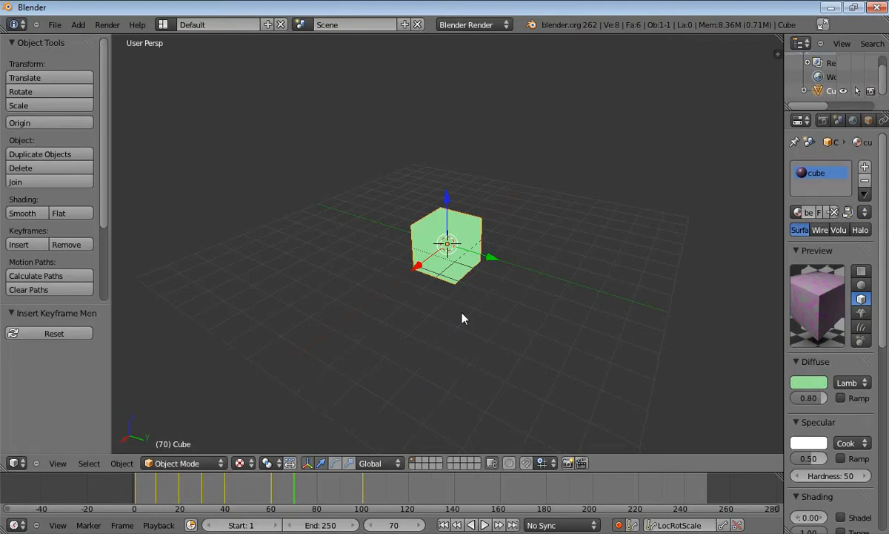
key("r")
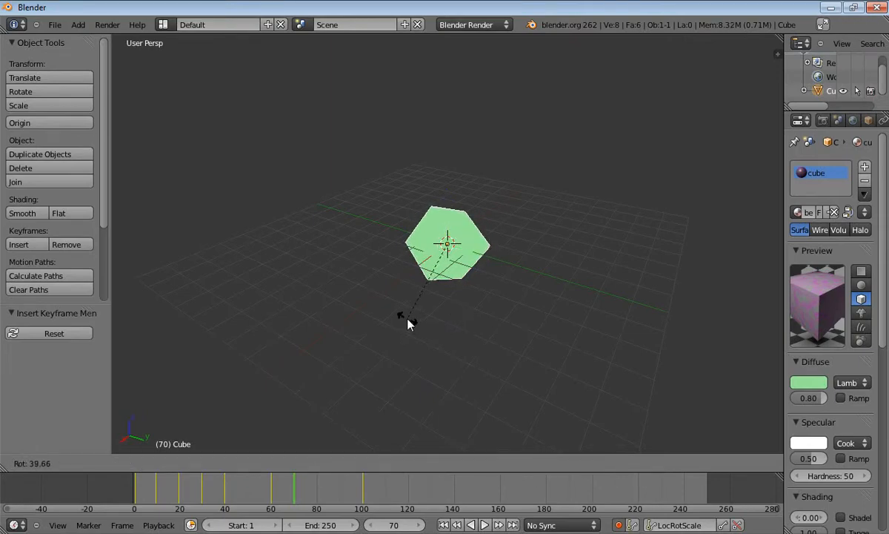
left_click(392, 317)
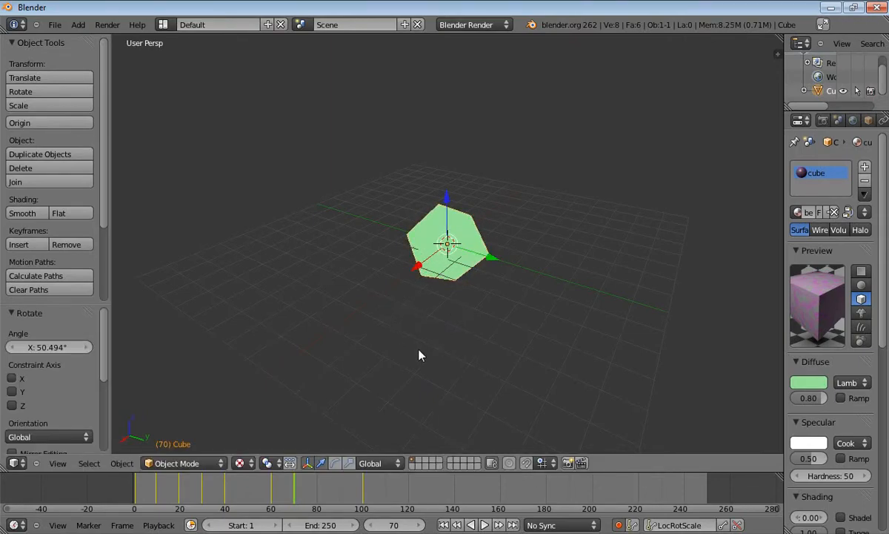
key("i")
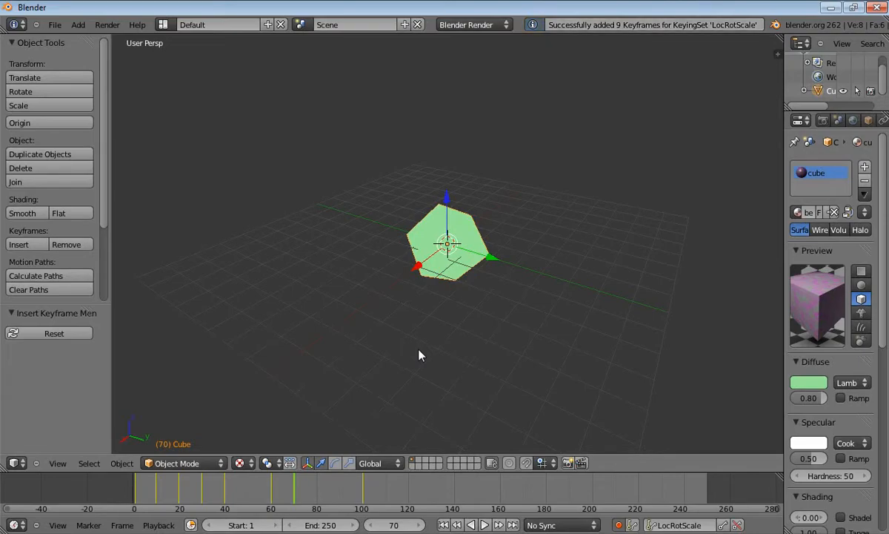
Step: At frame 80, rotate the cube about -122.8° in the same perspective view and insert a keyframe
left_click(317, 495)
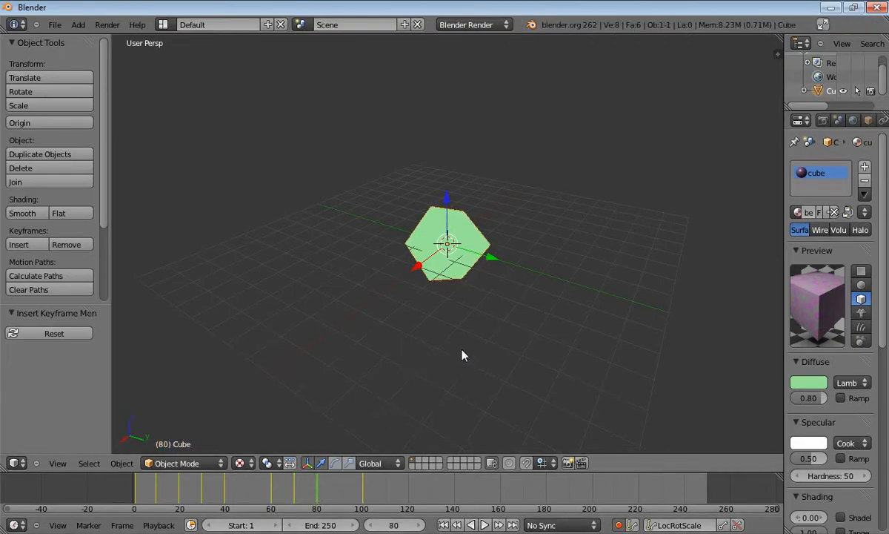
key("r")
left_click(552, 157)
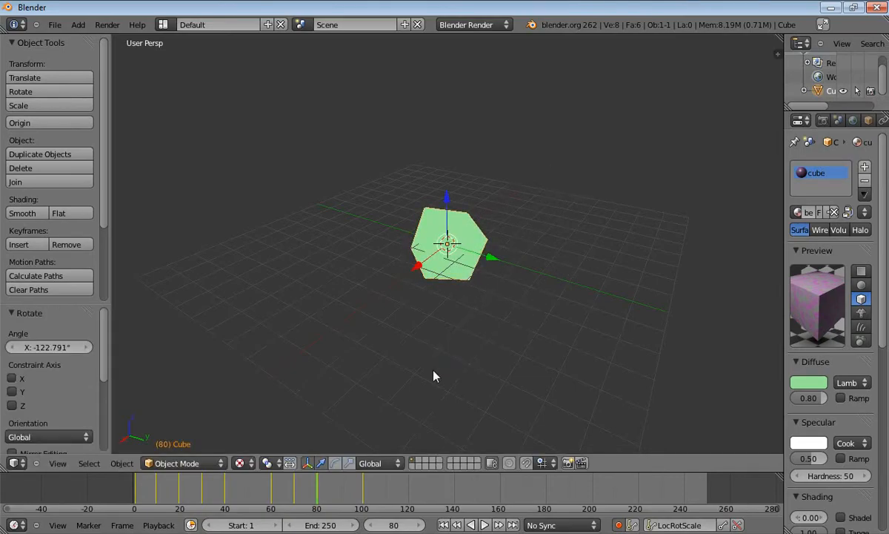
key("i")
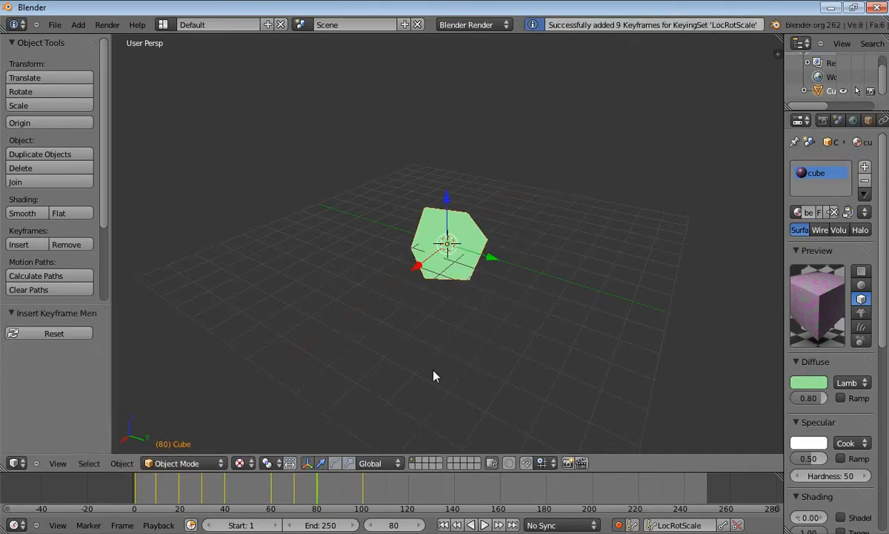
Step: At frame 90, rotate the cube about 129.4° as seen from the top and insert a keyframe
left_click(341, 493)
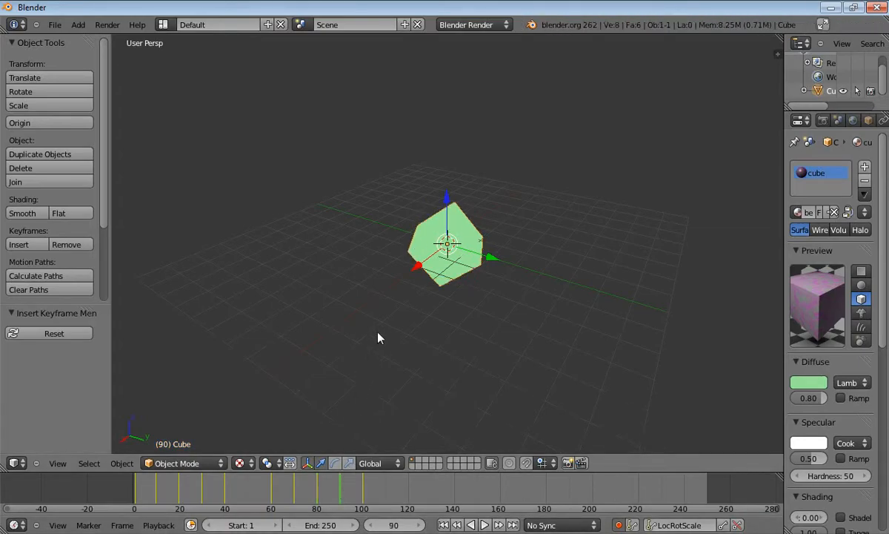
key("KP_7")
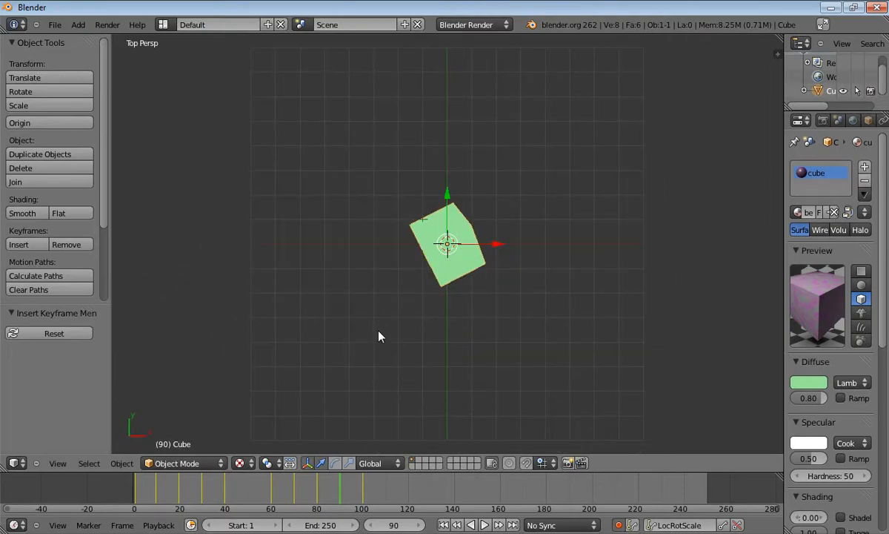
key("r")
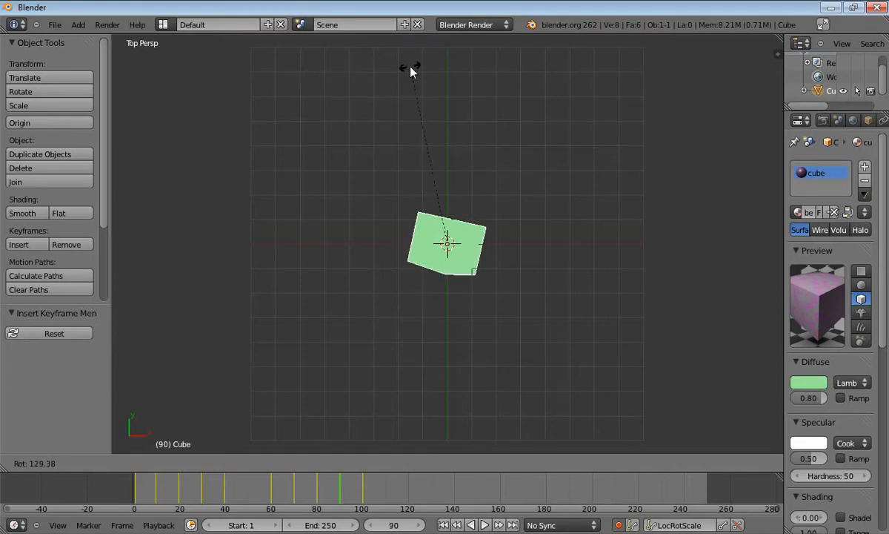
left_click(412, 71)
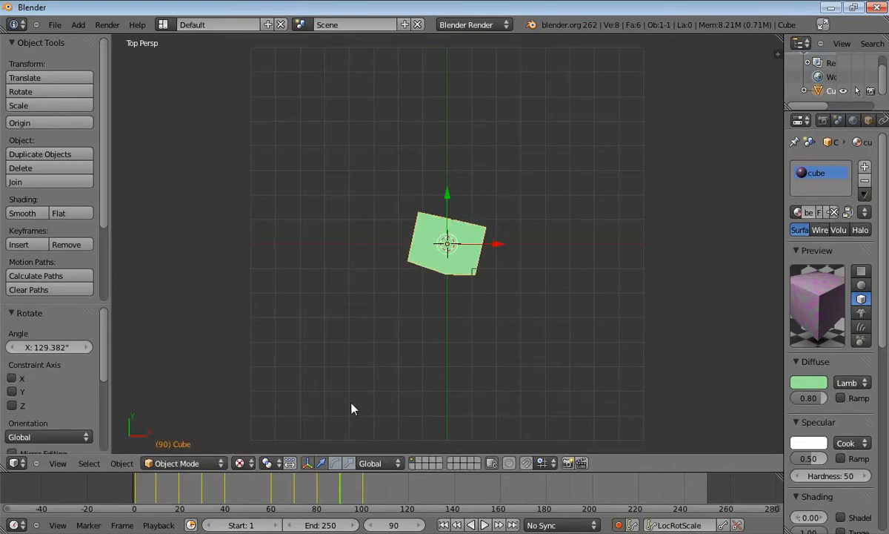
key("i")
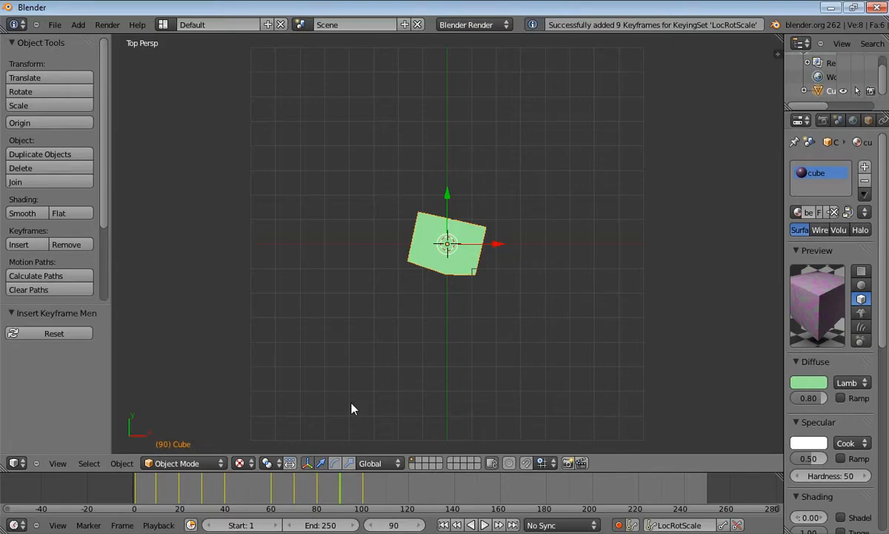
Step: Play the cube's rotation animation from about frame 59 in an angled front view, stop it and return to the first frame
key("KP_1")
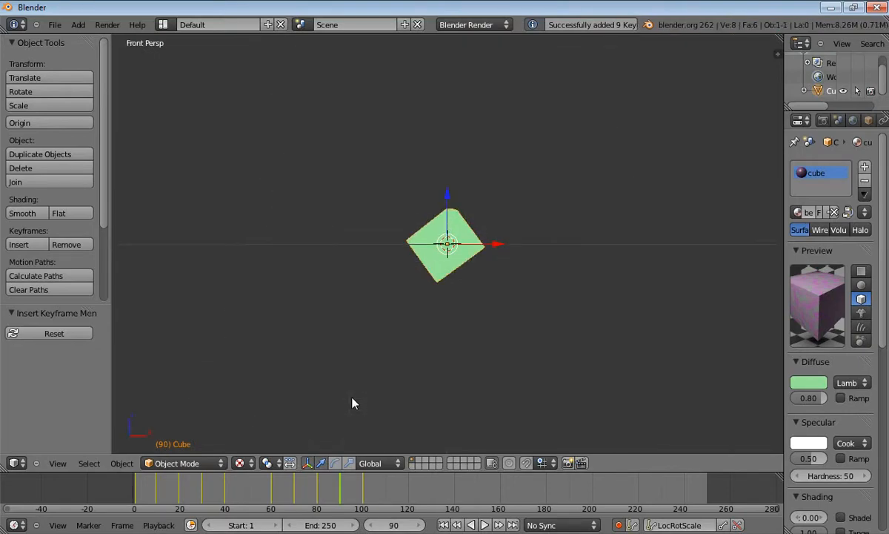
middle_click_drag(353, 402, 346, 443)
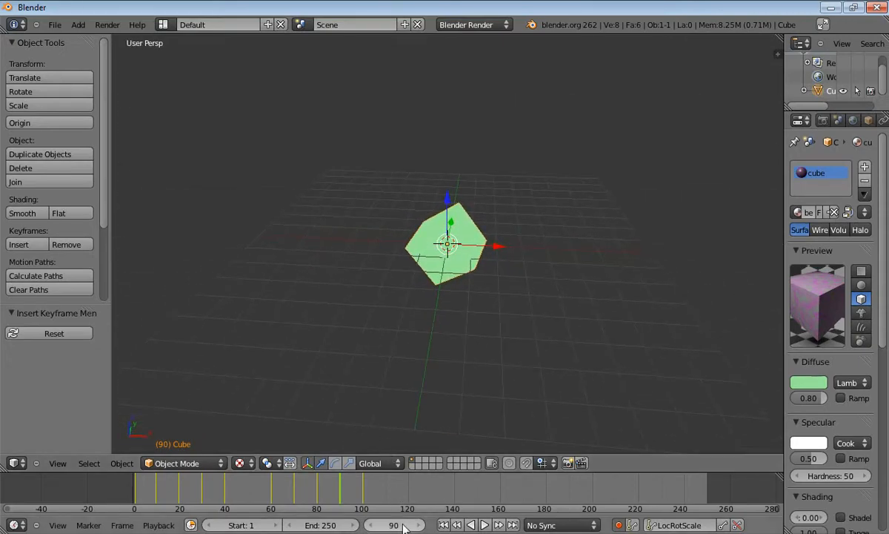
left_click(271, 485)
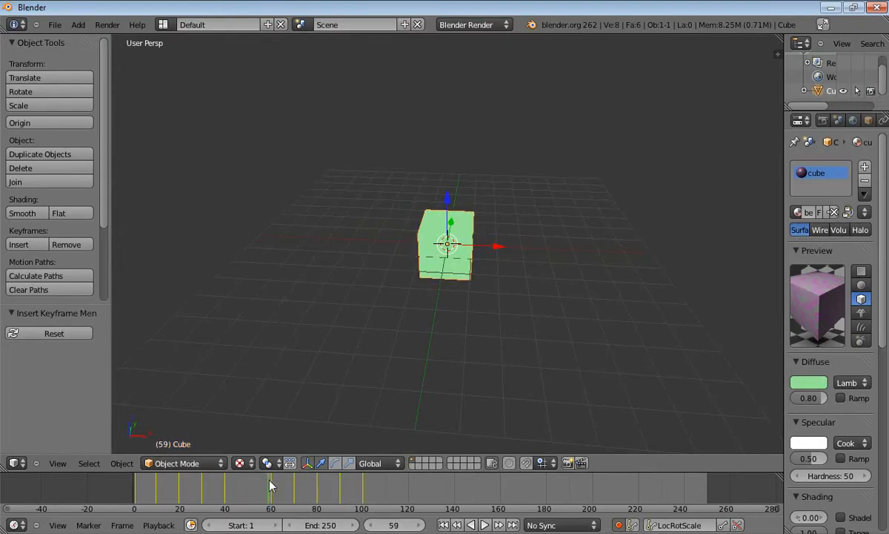
left_click(486, 525)
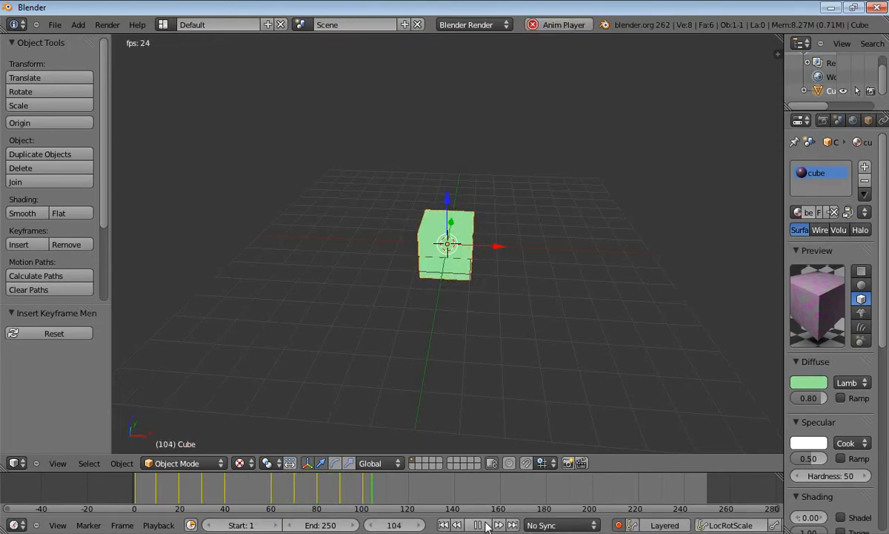
left_click(478, 524)
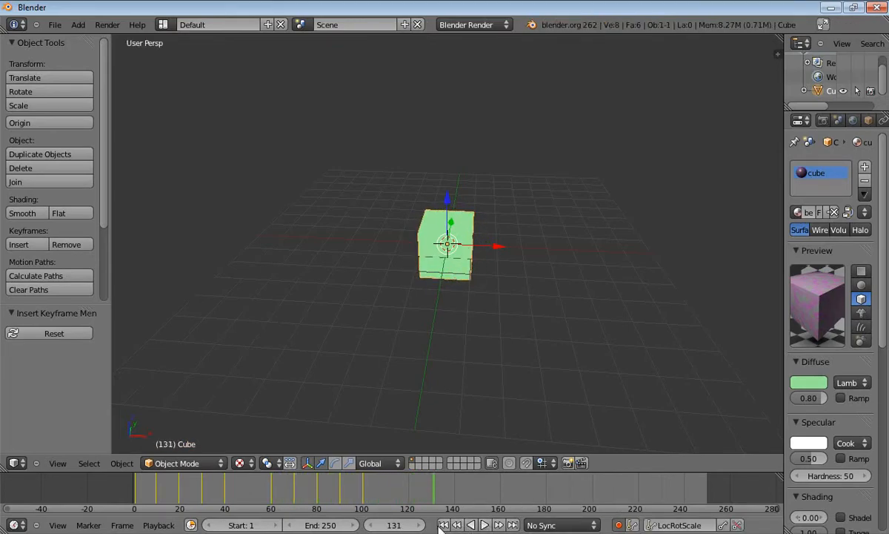
left_click(443, 525)
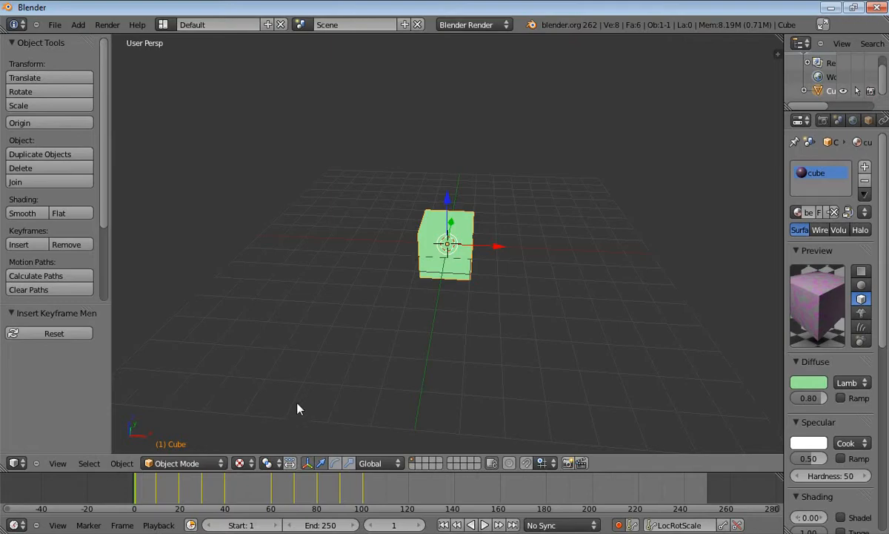
Step: Bake the cube's action with end frame 100, Only Selected disabled and only Object chosen as the bake data
left_click(122, 463)
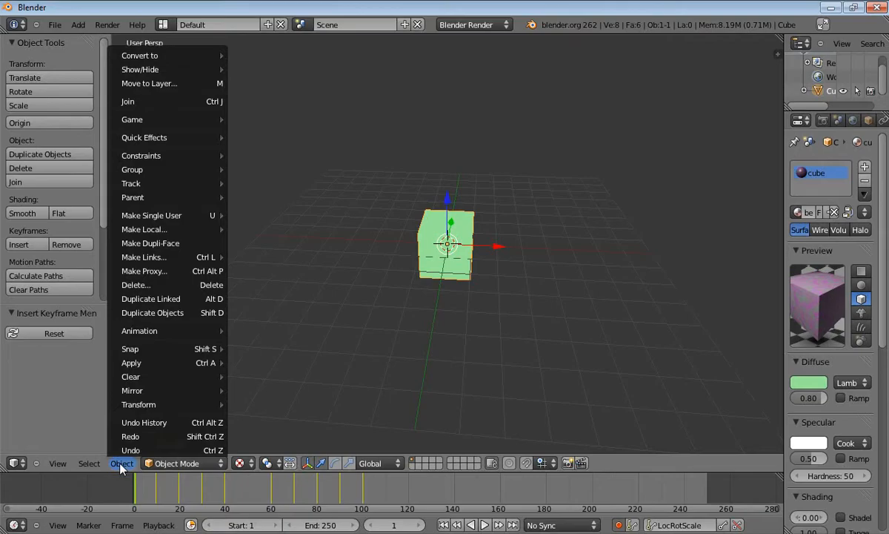
mouse_move(146, 329)
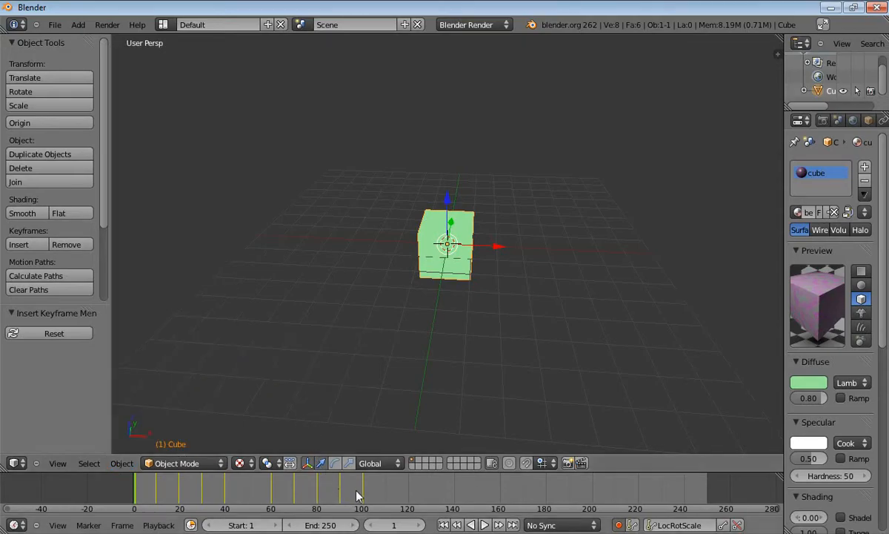
left_click(122, 463)
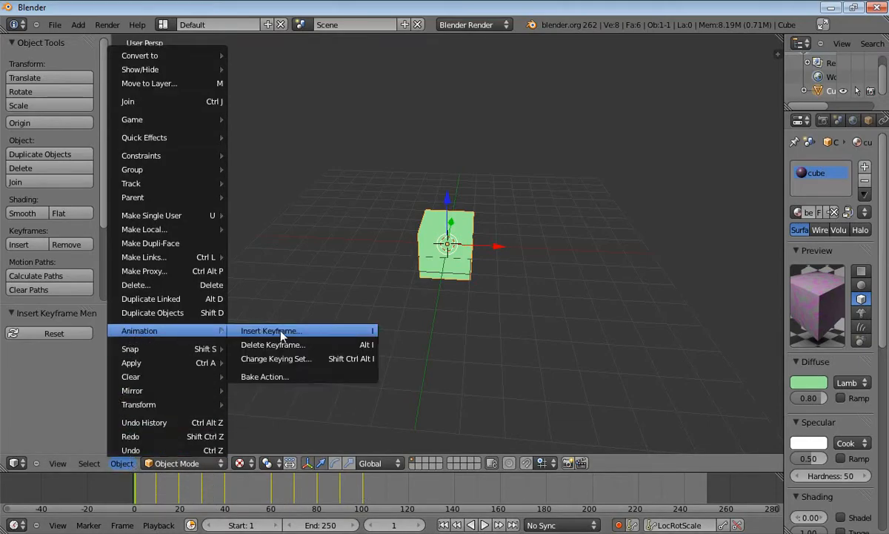
left_click(280, 378)
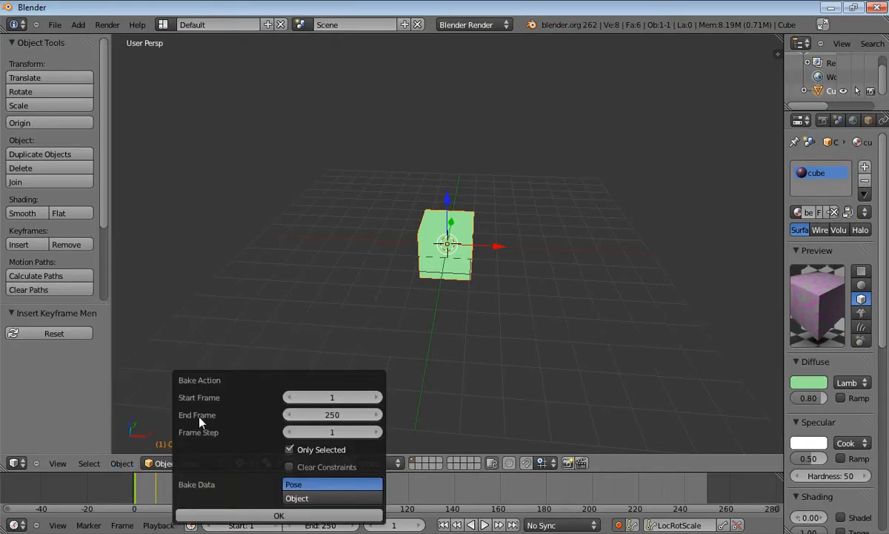
left_click(352, 419)
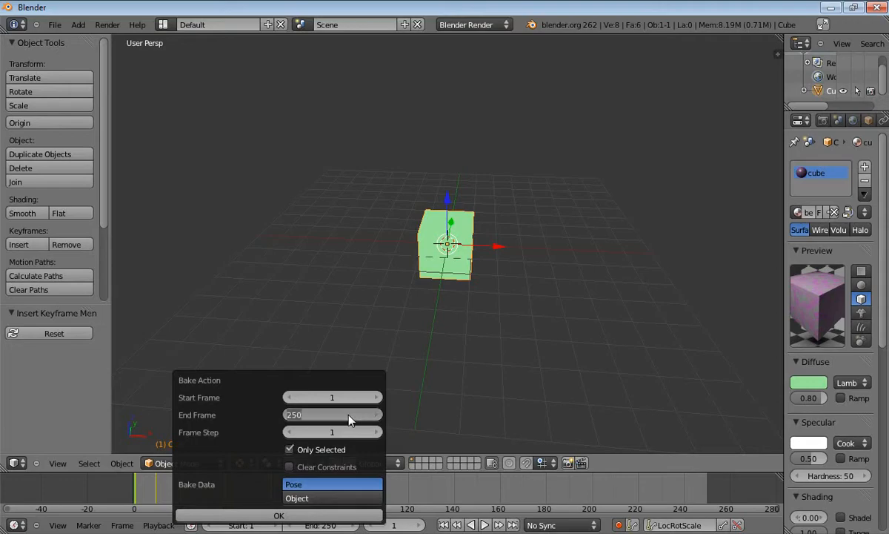
type("100")
key("Return")
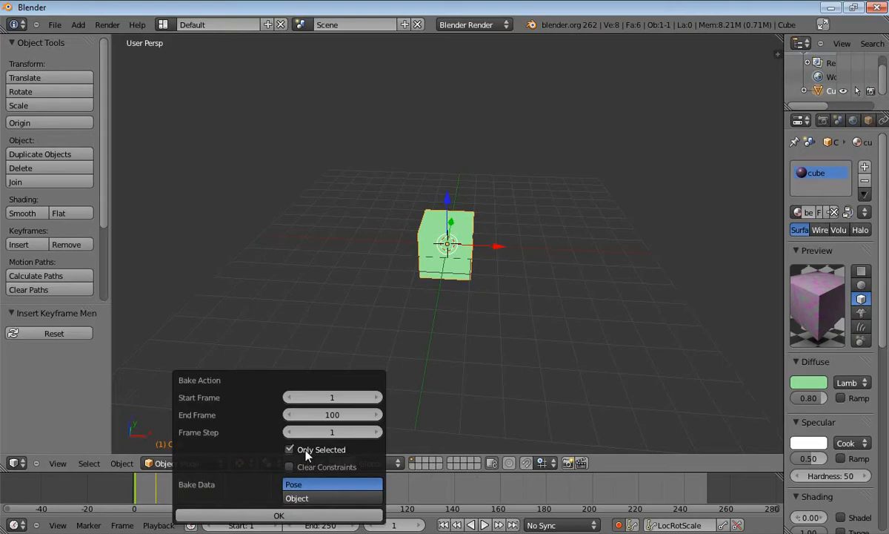
left_click(308, 455)
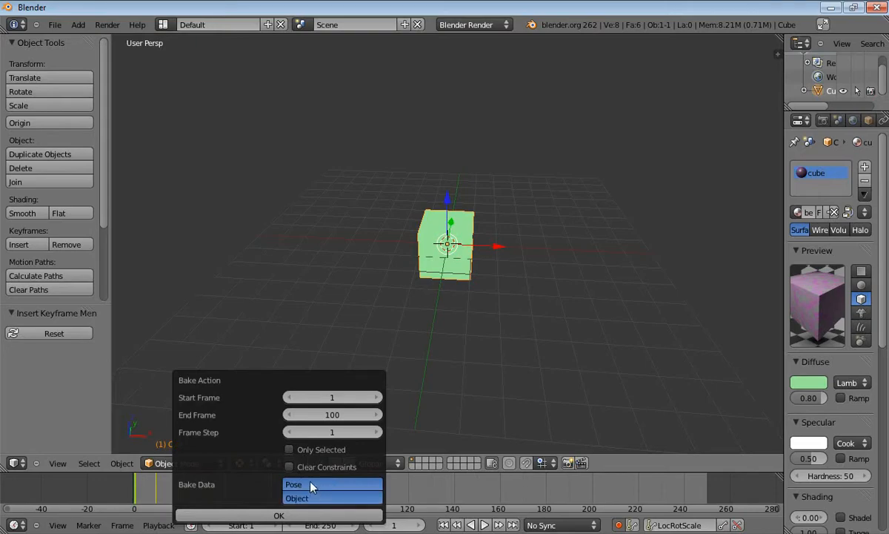
left_click(311, 486)
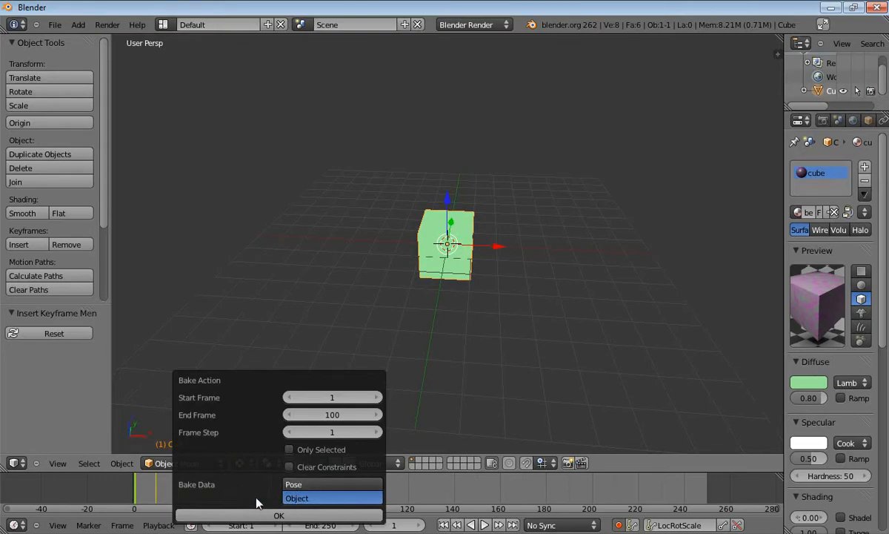
left_click(270, 516)
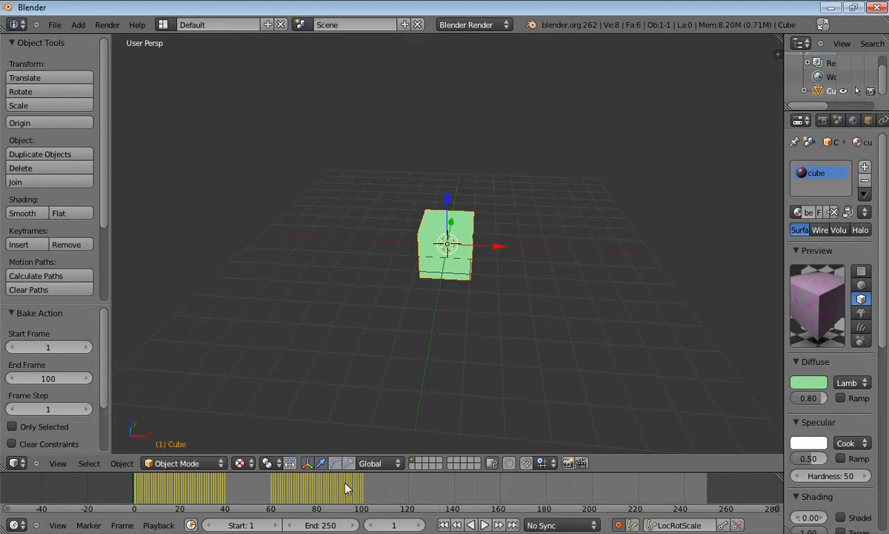
Step: Go to frame 100 on the timeline and make it the animation's end frame
left_click(366, 489)
left_click(373, 525)
key("e")
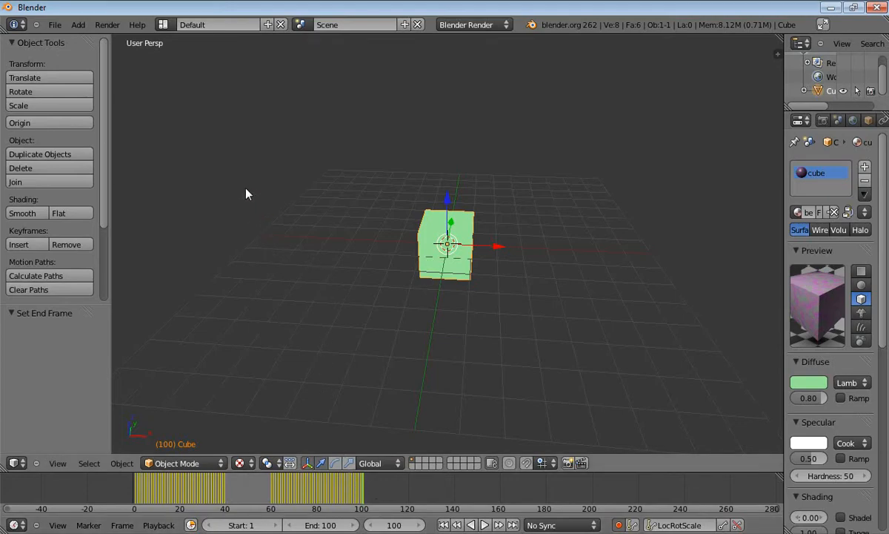
Step: Export the scene in COLLADA format as cuby.dae into the bookmarked animationtest folder
left_click(55, 24)
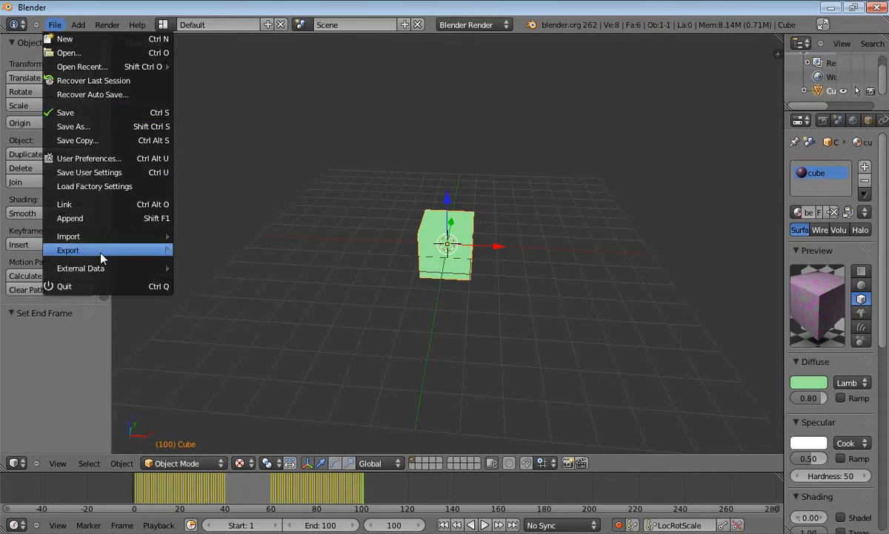
mouse_move(102, 255)
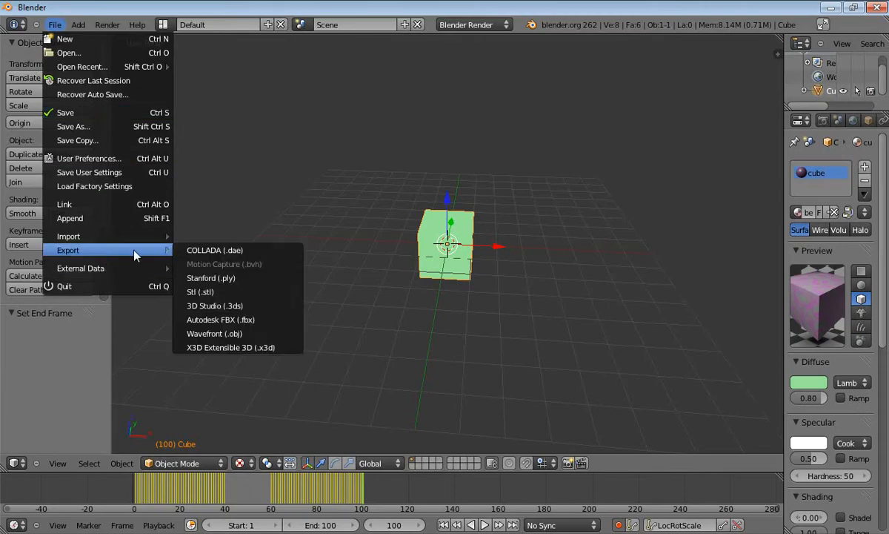
left_click(191, 252)
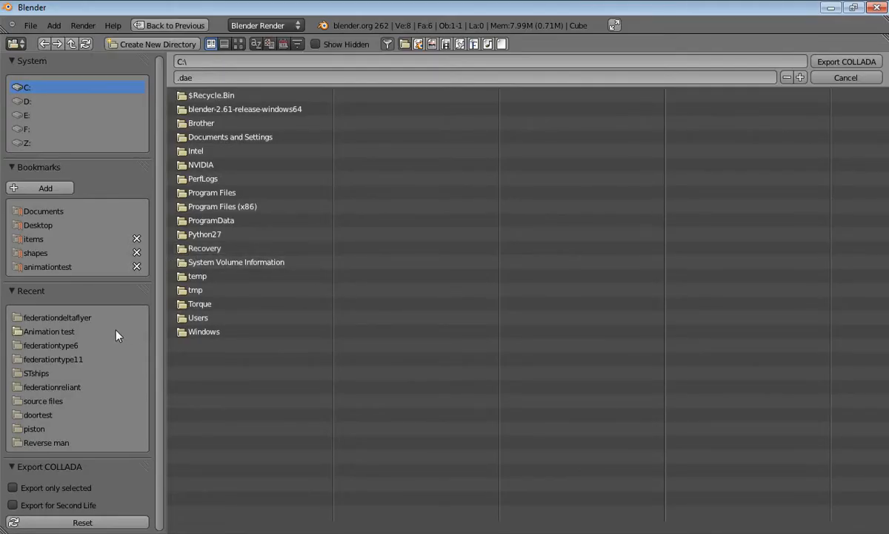
left_click(46, 331)
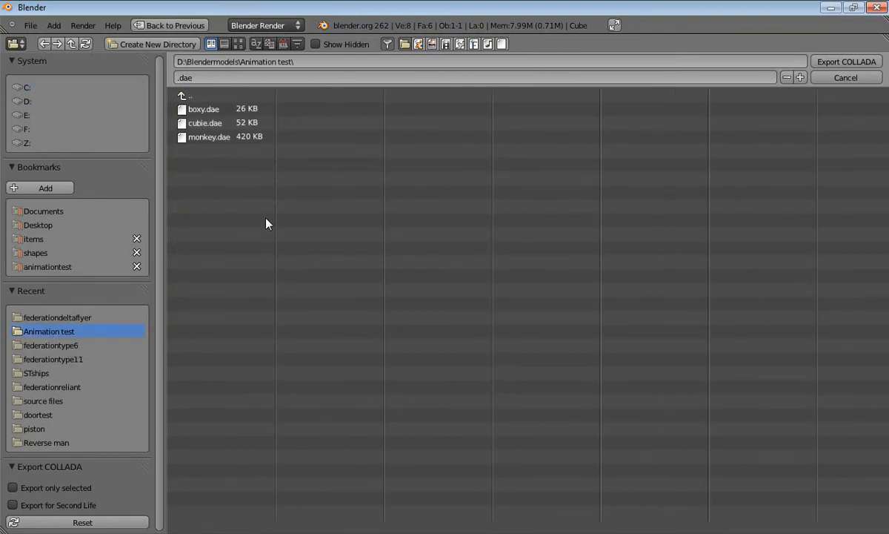
left_click(38, 268)
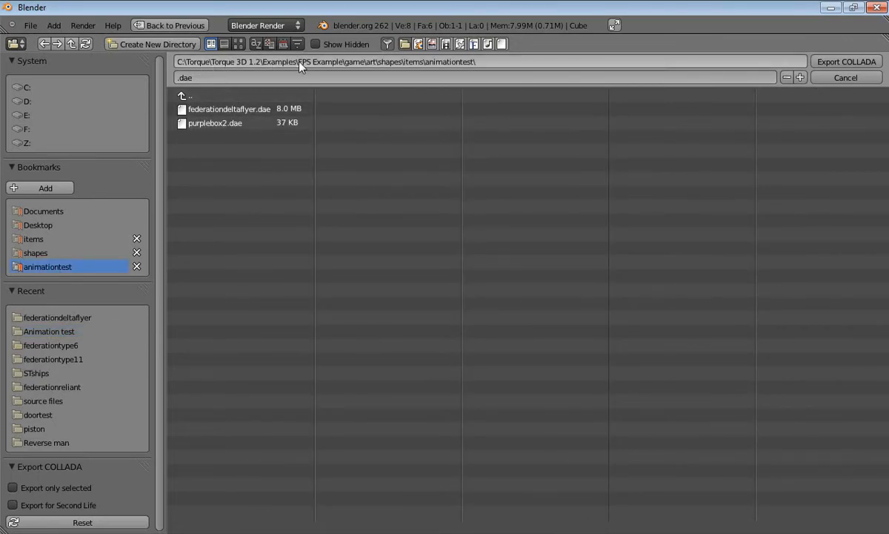
left_click(211, 77)
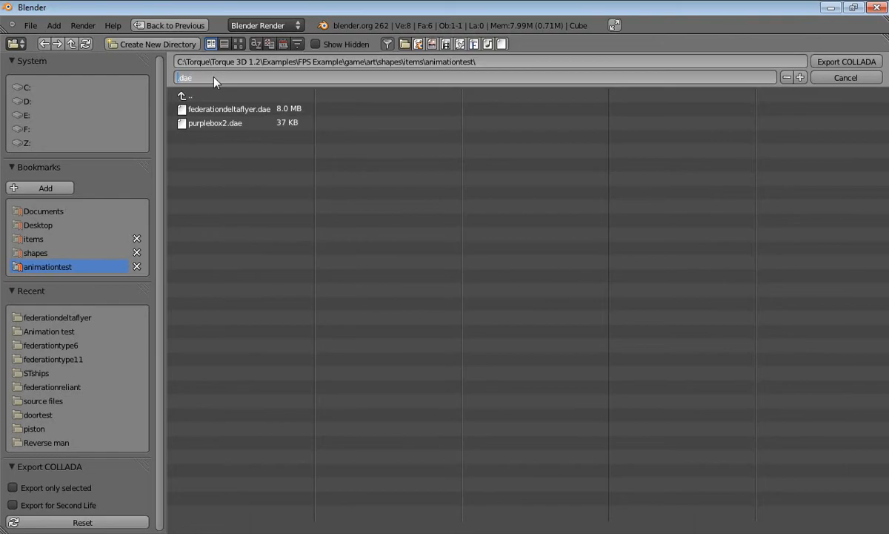
type("cuby")
left_click(327, 145)
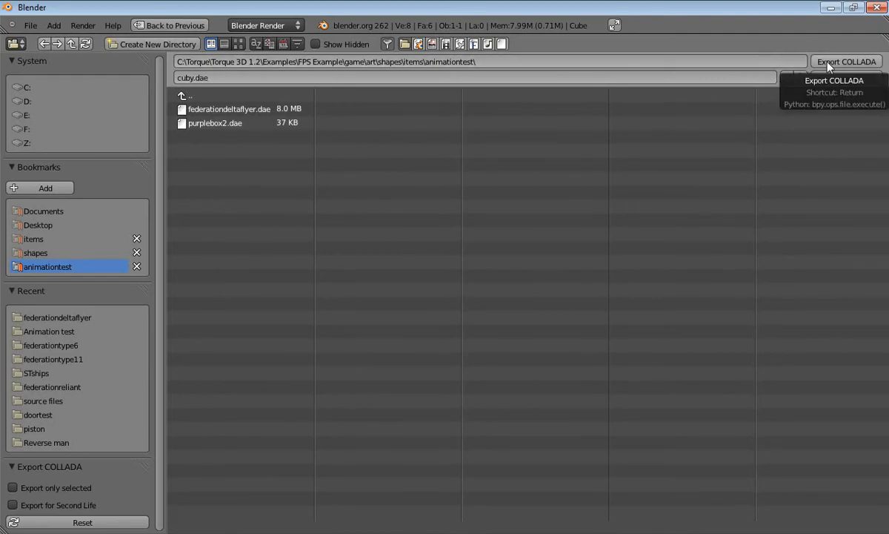
left_click(846, 60)
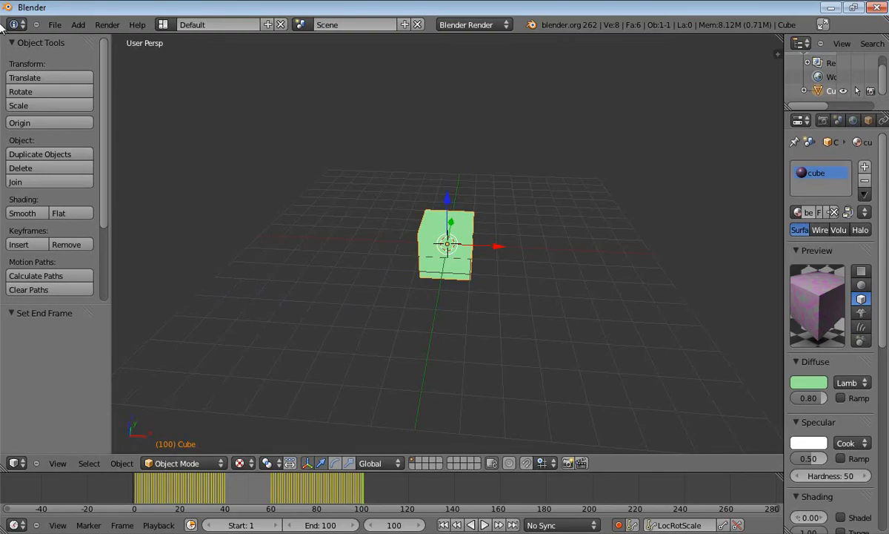
Step: Save the project as anitest.blend in the D:\Blendermodels\Animation test folder
left_click(55, 25)
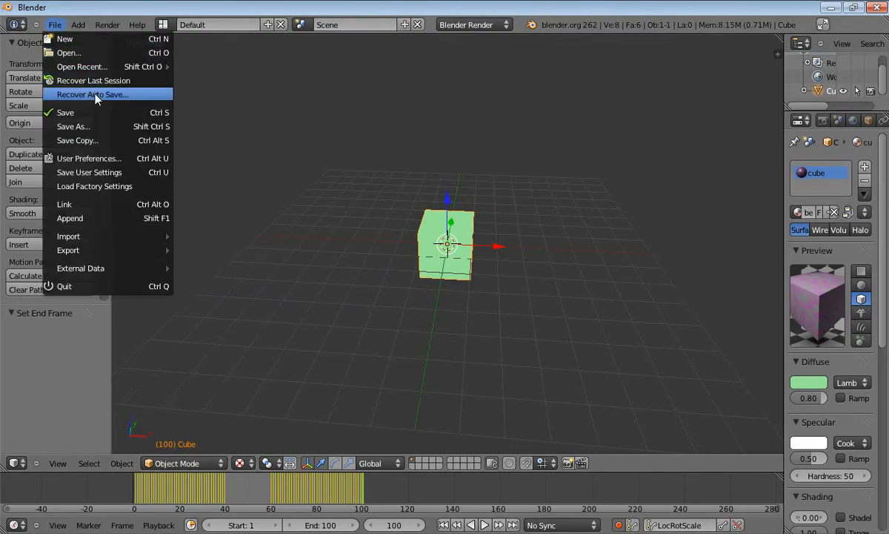
left_click(103, 127)
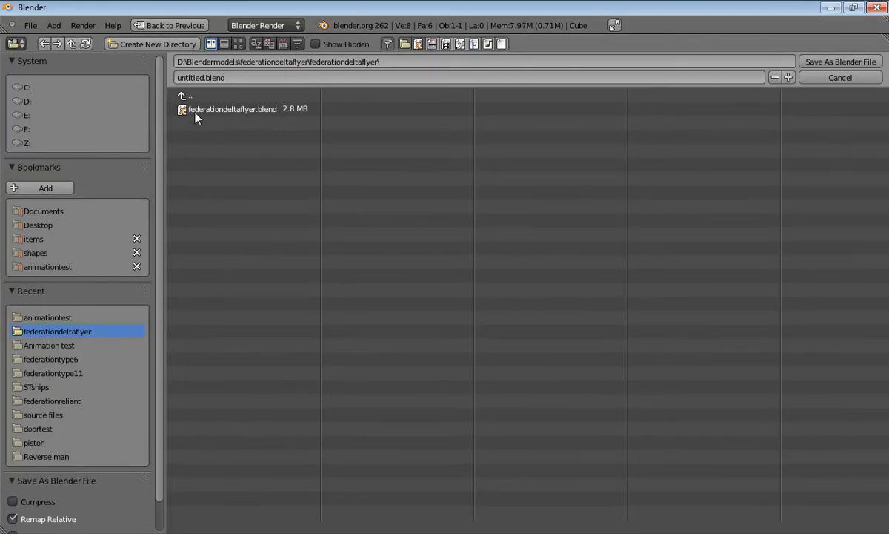
left_click(232, 78)
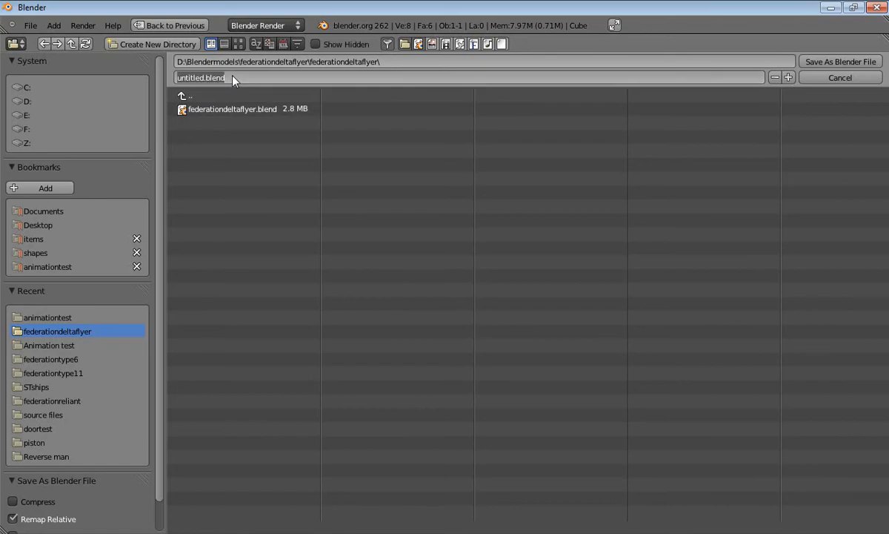
key("BackSpace")
left_click(67, 344)
left_click(65, 345)
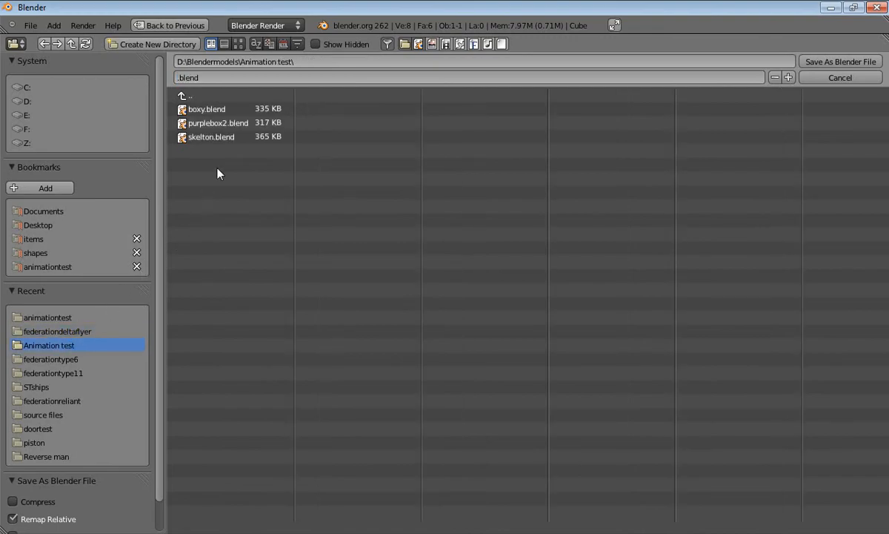
left_click(210, 77)
type("anitest")
key("Return")
left_click(812, 62)
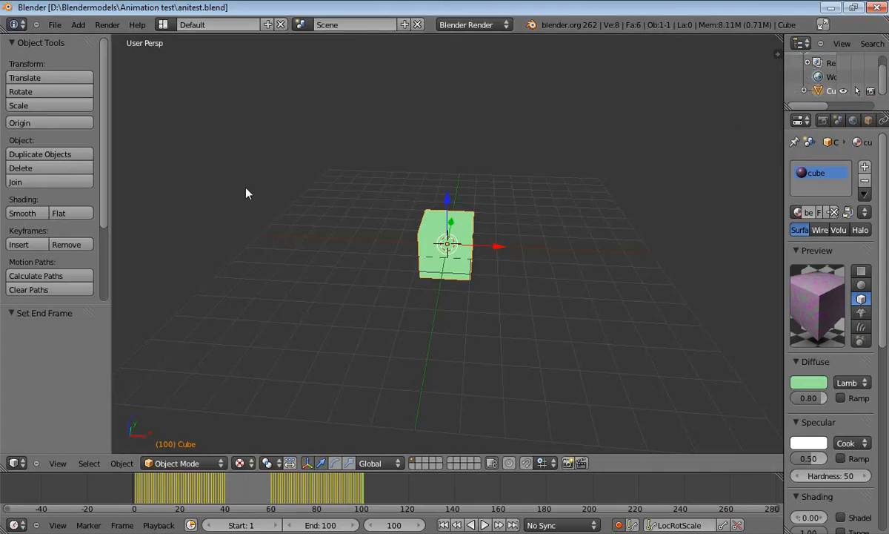